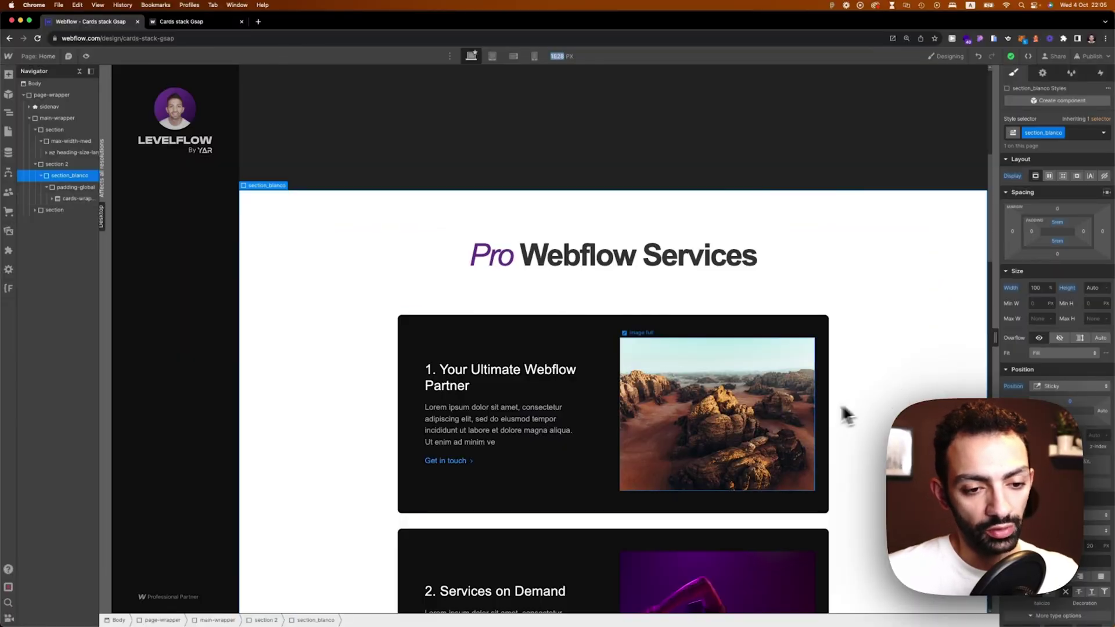
- Scroll through the four stacked service cards, select card 4, and widen the Navigator panel
{"action": "scroll", "coordinate": [836, 419], "scroll_direction": "down", "scroll_amount": 4}
{"action": "scroll", "coordinate": [877, 385], "scroll_direction": "down", "scroll_amount": 3}
{"action": "scroll", "coordinate": [875, 374], "scroll_direction": "down", "scroll_amount": 5}
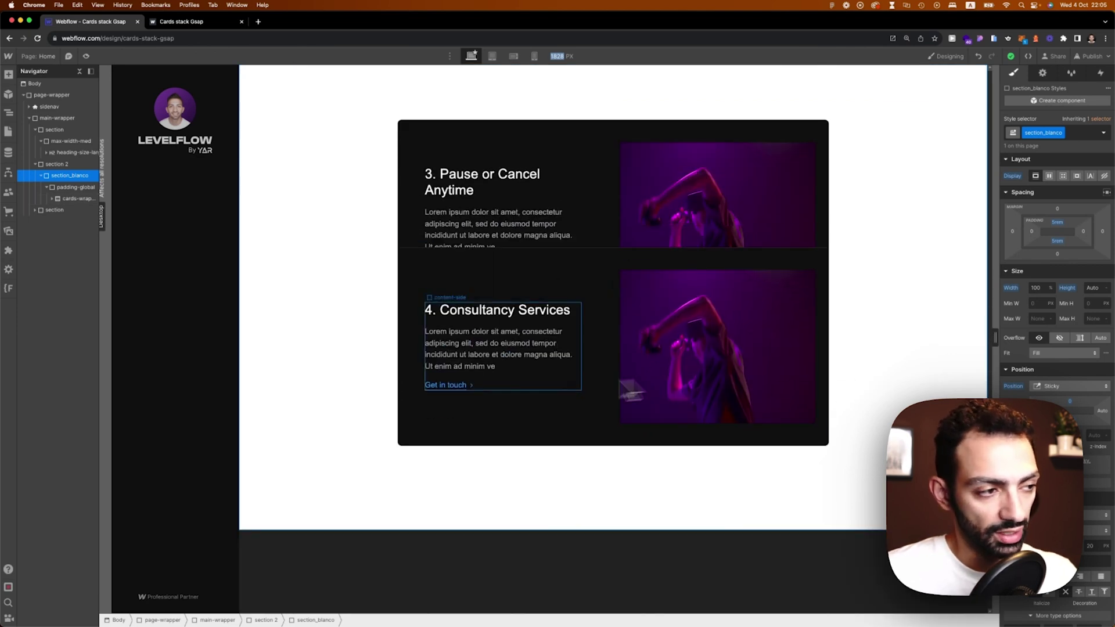
{"action": "left_click", "coordinate": [619, 326]}
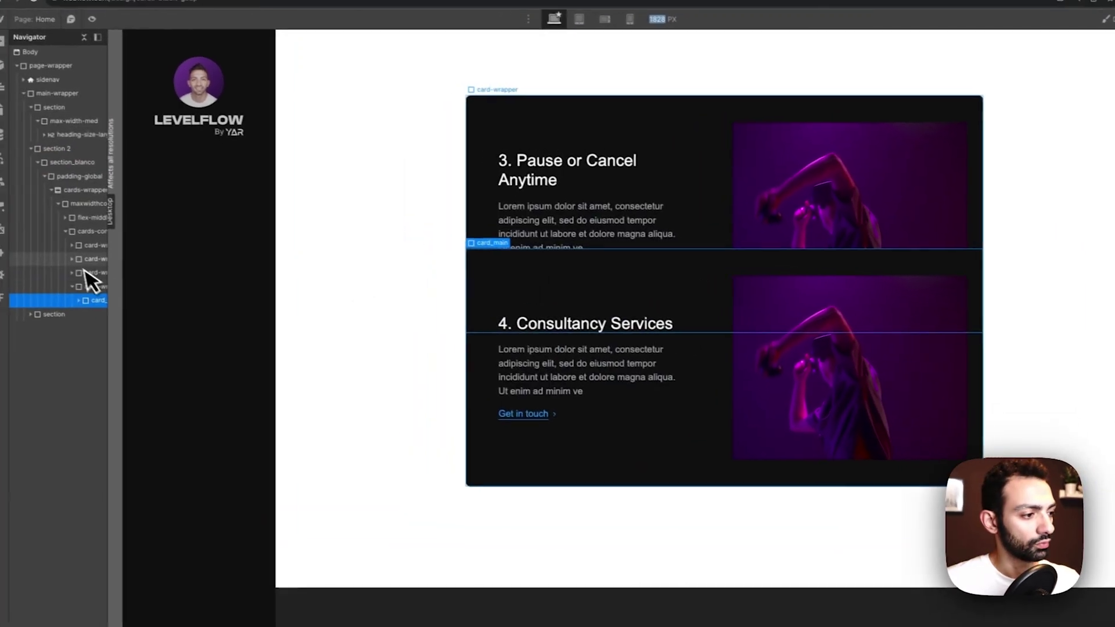
{"action": "left_click_drag", "start_coordinate": [63, 250], "coordinate": [228, 263]}
- Inspect the second, third and fourth card images one by one
{"action": "scroll", "coordinate": [990, 295], "scroll_direction": "up", "scroll_amount": 5}
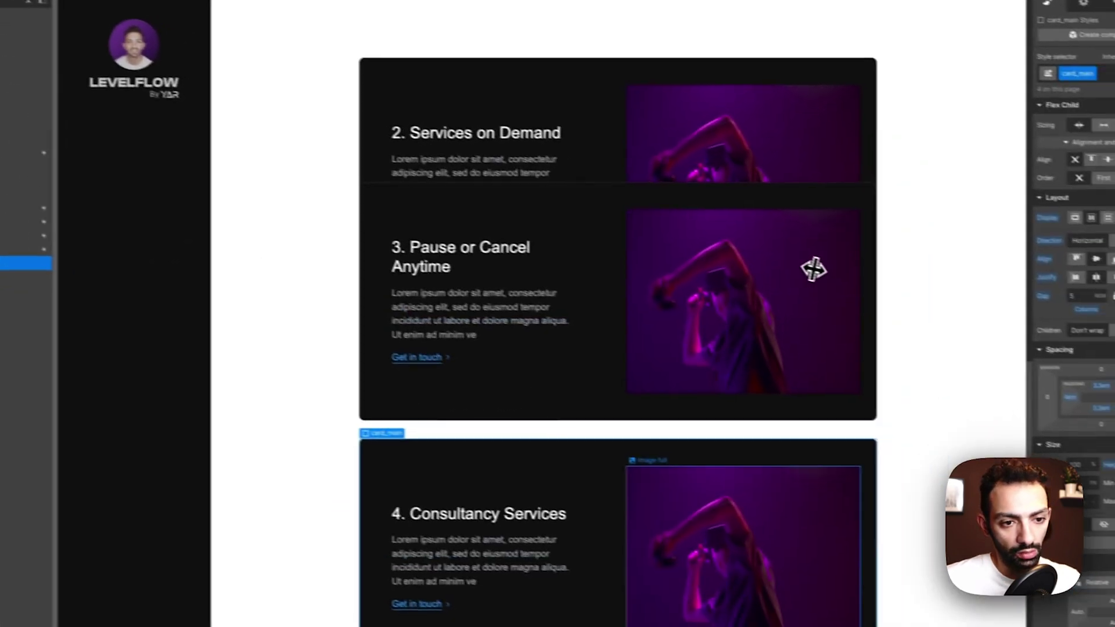
{"action": "left_click", "coordinate": [990, 320]}
{"action": "left_click", "coordinate": [990, 569]}
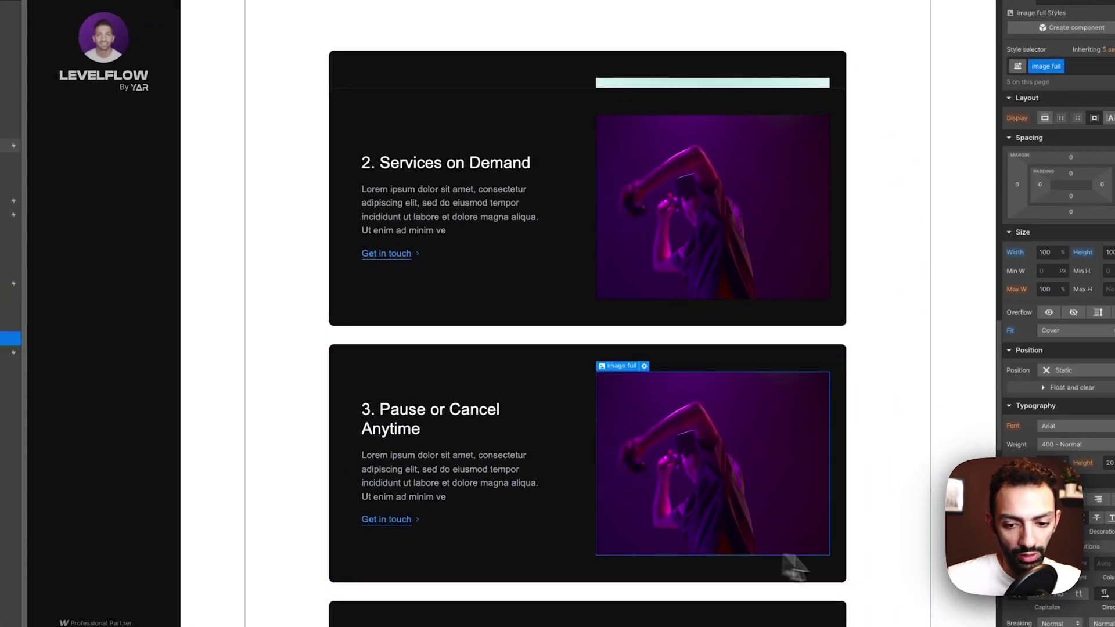
{"action": "scroll", "coordinate": [802, 540], "scroll_direction": "down", "scroll_amount": 5}
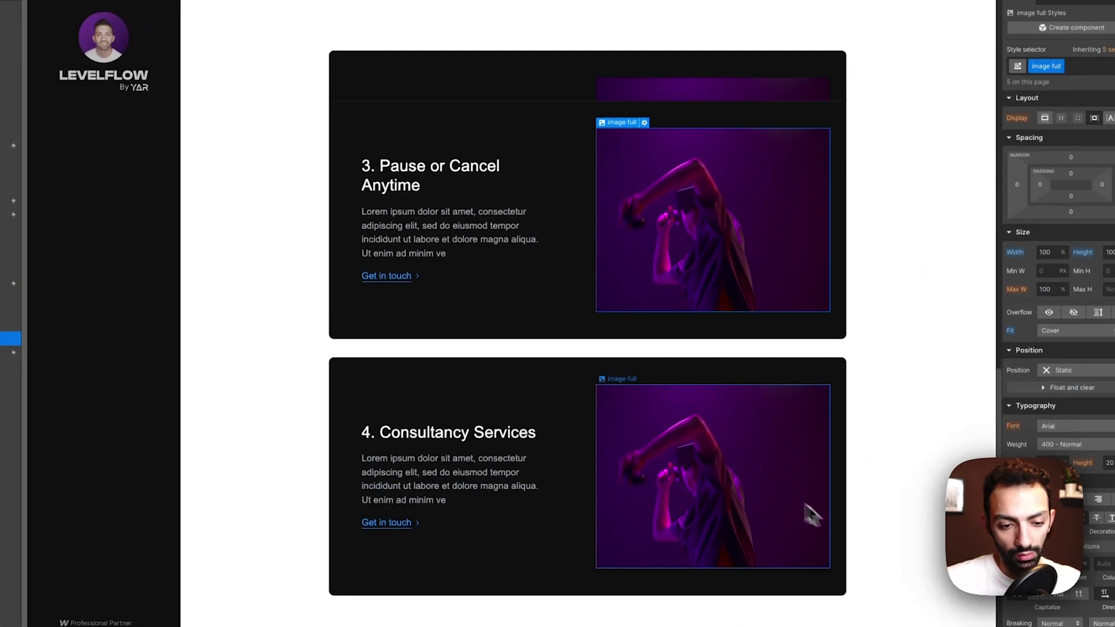
{"action": "left_click", "coordinate": [809, 515]}
{"action": "left_click", "coordinate": [695, 277]}
{"action": "scroll", "coordinate": [871, 273], "scroll_direction": "up", "scroll_amount": 5}
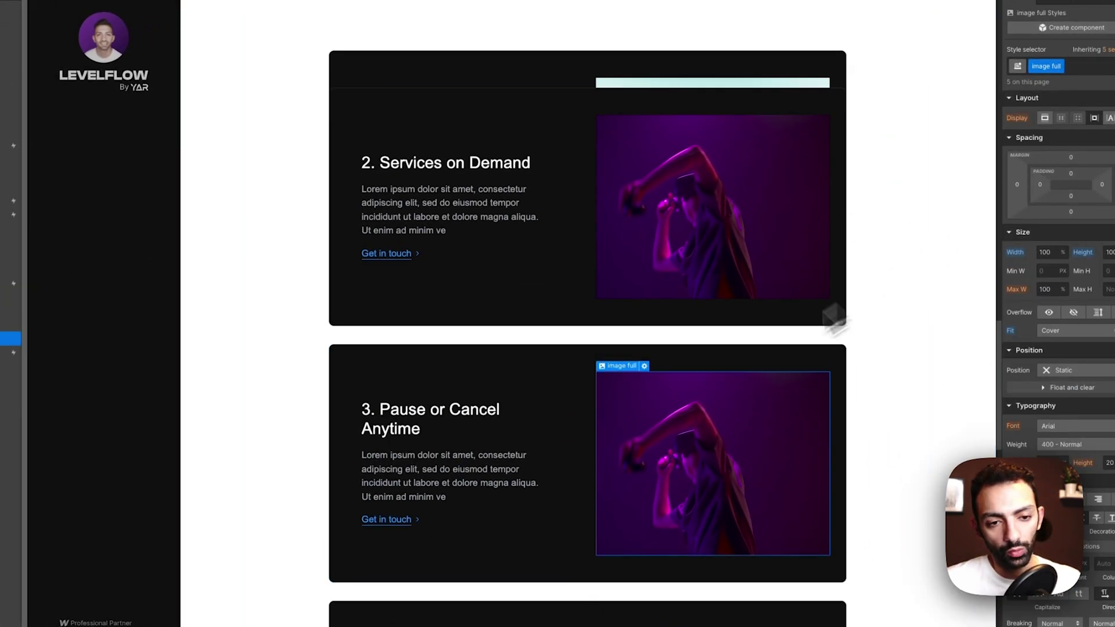
{"action": "left_click", "coordinate": [729, 295]}
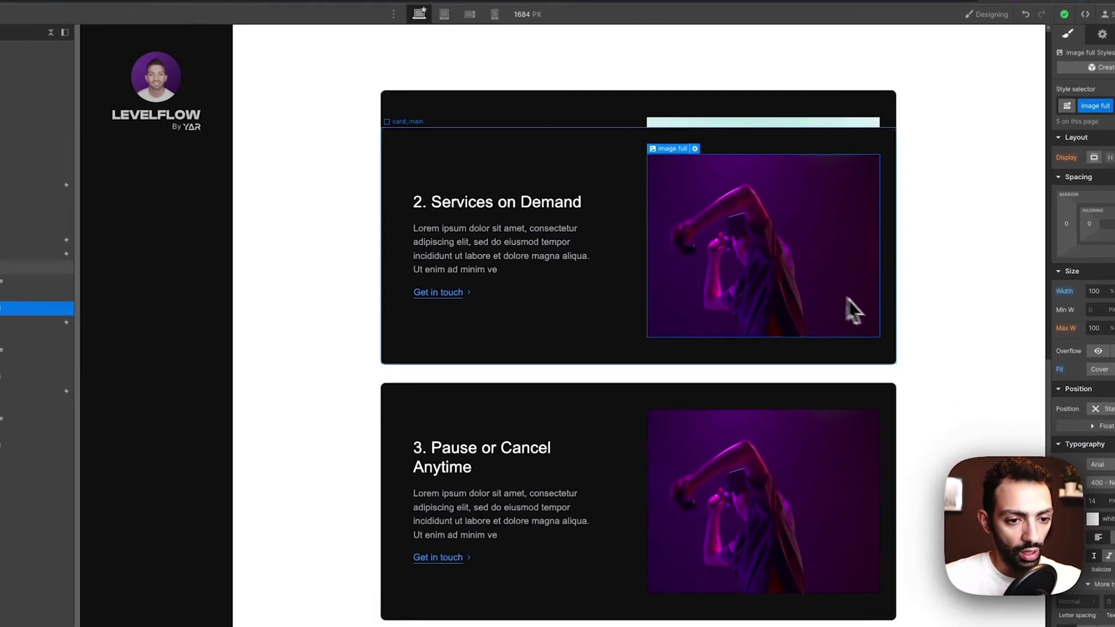
{"action": "scroll", "coordinate": [639, 313], "scroll_direction": "up", "scroll_amount": 3}
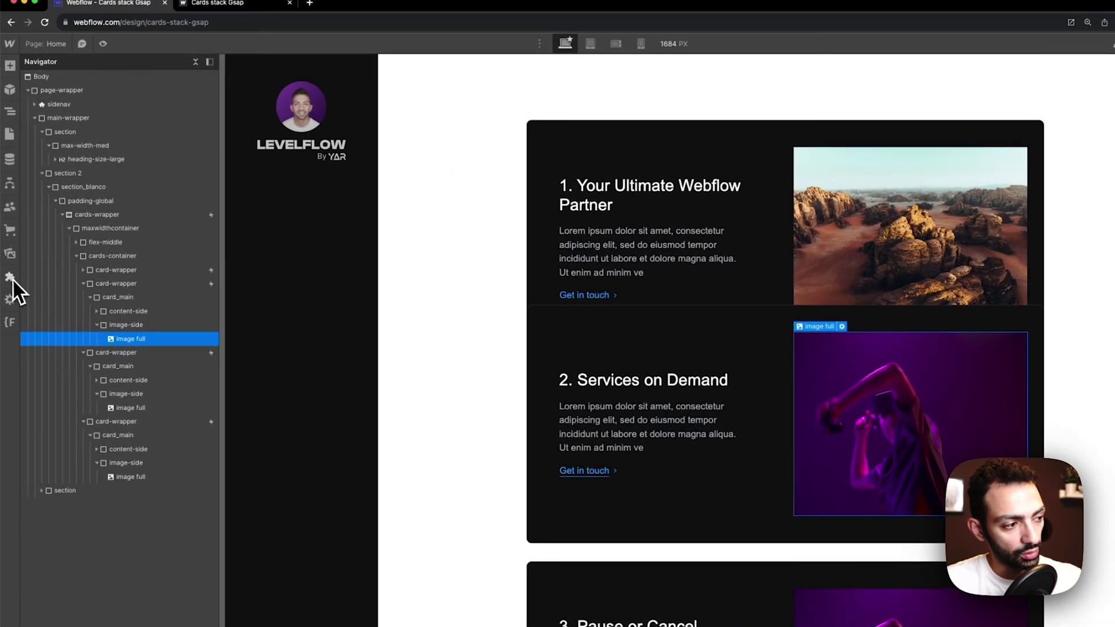
- Launch the Unsplash app and place a night cityscape photo into the second card's image
{"action": "left_click", "coordinate": [10, 277]}
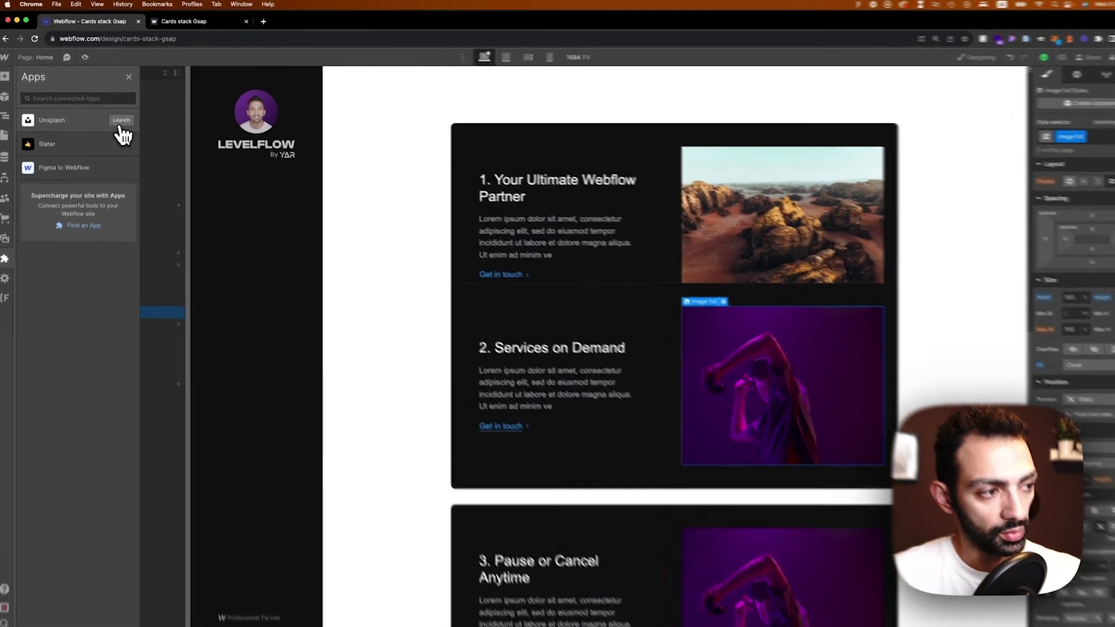
{"action": "left_click", "coordinate": [120, 118]}
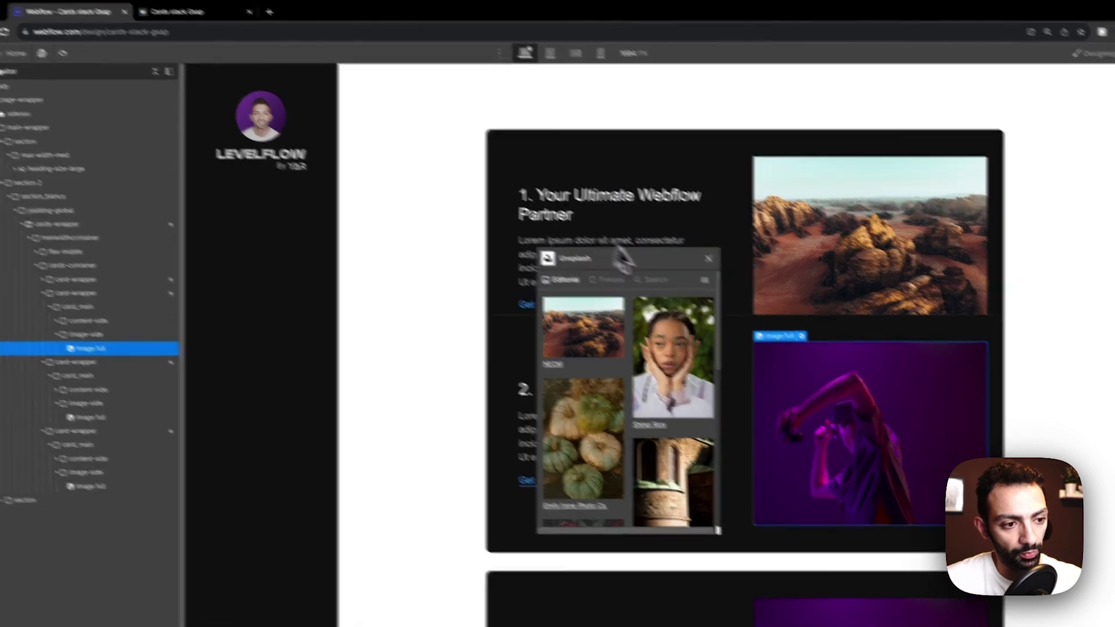
{"action": "left_click_drag", "start_coordinate": [624, 261], "coordinate": [512, 273]}
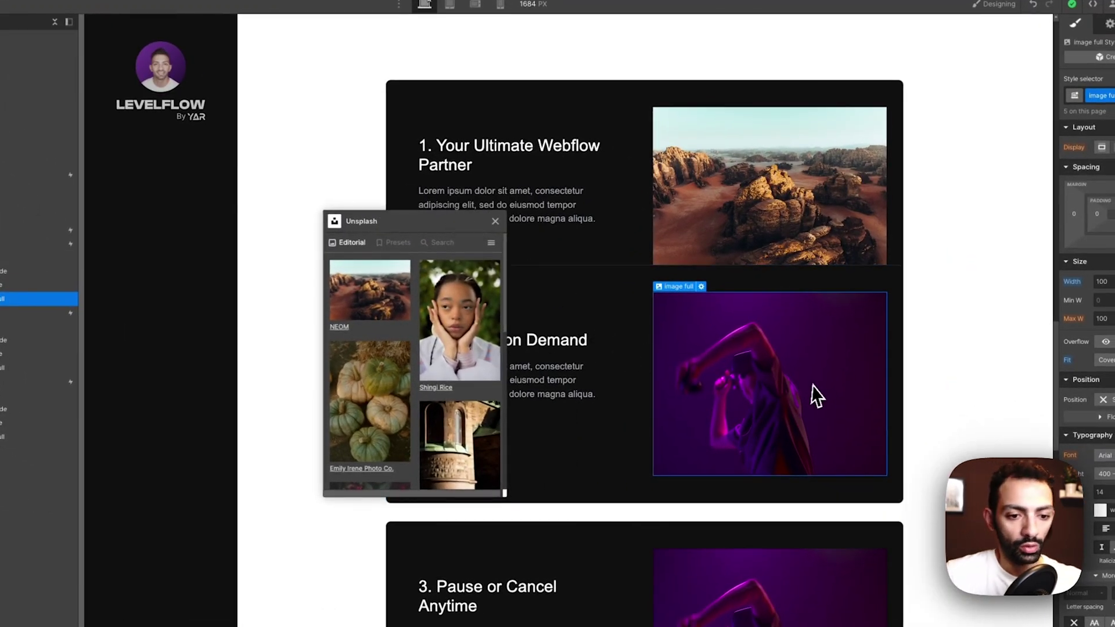
{"action": "scroll", "coordinate": [419, 428], "scroll_direction": "down", "scroll_amount": 10}
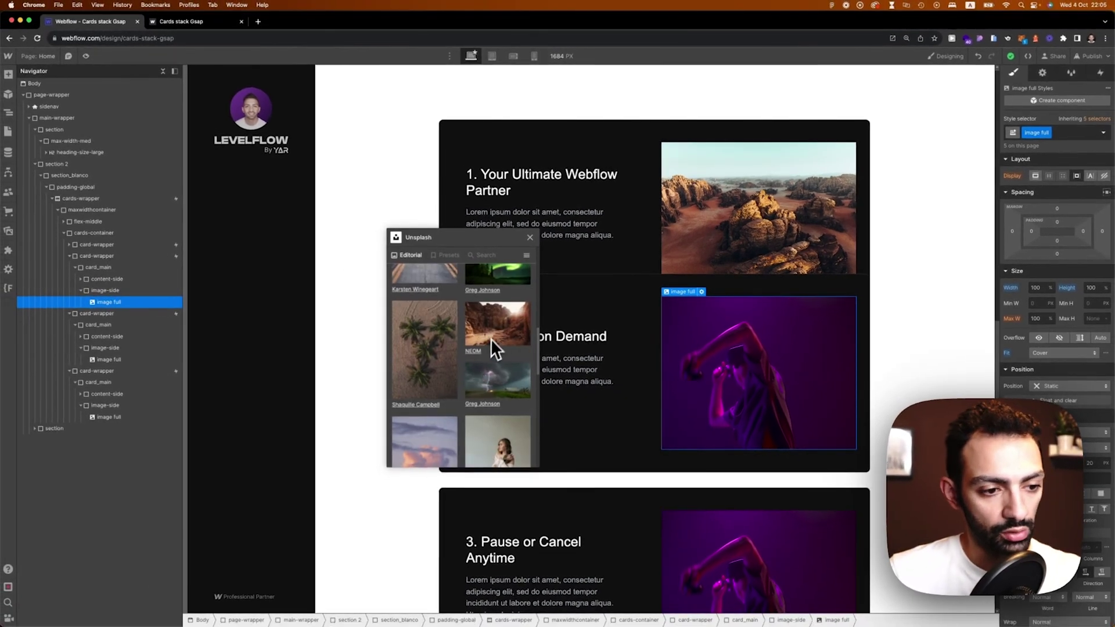
{"action": "scroll", "coordinate": [500, 372], "scroll_direction": "down", "scroll_amount": 10}
{"action": "scroll", "coordinate": [494, 381], "scroll_direction": "down", "scroll_amount": 10}
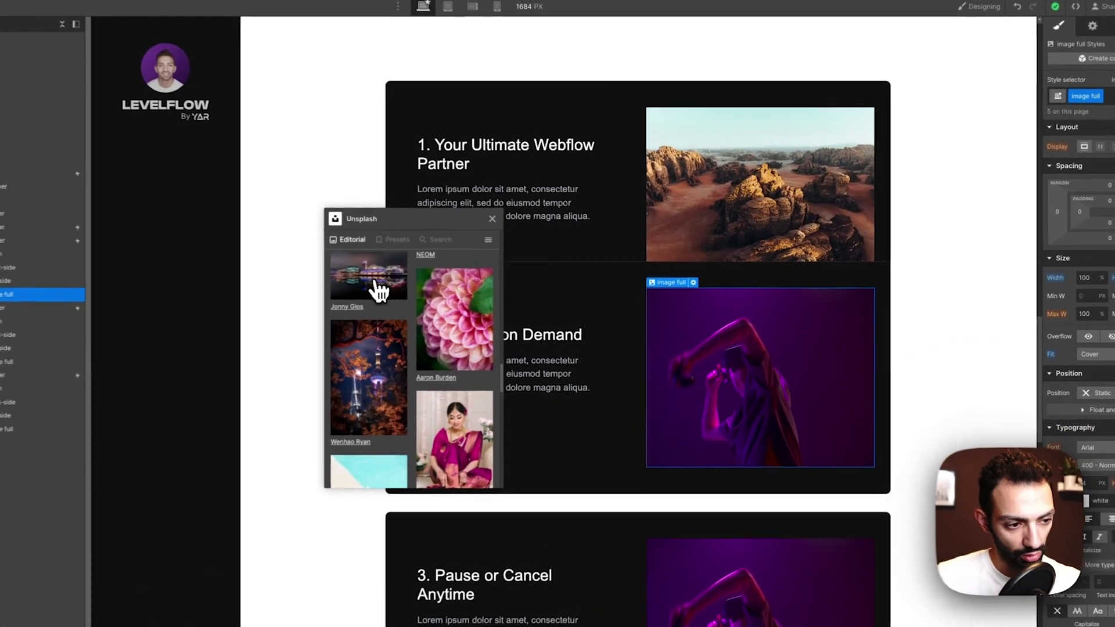
{"action": "left_click_drag", "start_coordinate": [436, 301], "coordinate": [674, 350]}
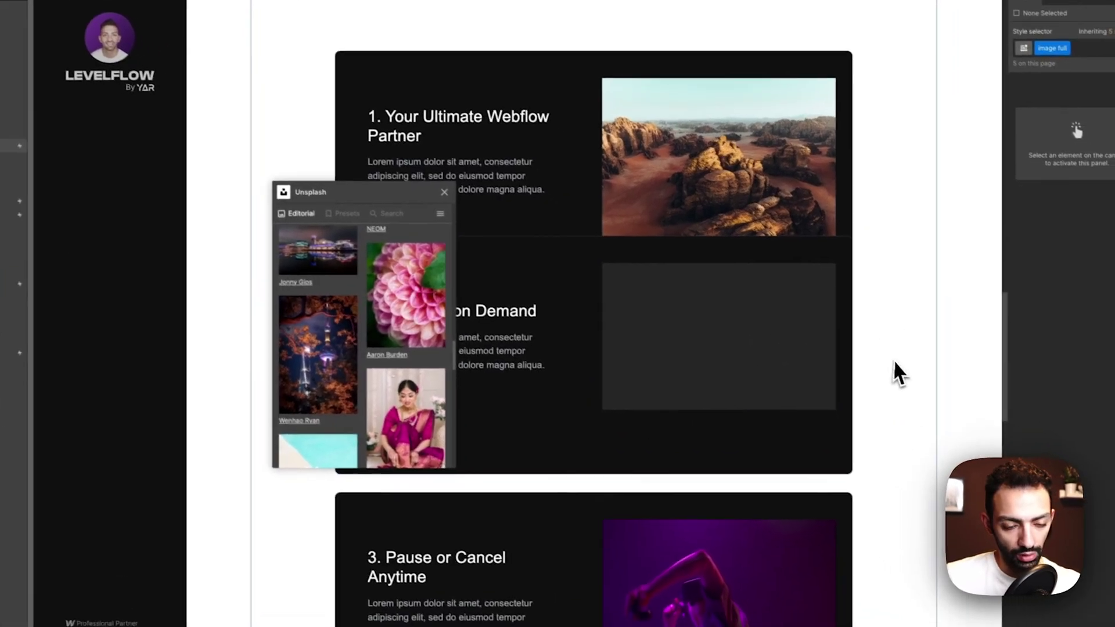
{"action": "left_click", "coordinate": [830, 388]}
- Place a DJ photo into the third card's image and close the Unsplash picker
{"action": "scroll", "coordinate": [864, 393], "scroll_direction": "down", "scroll_amount": 3}
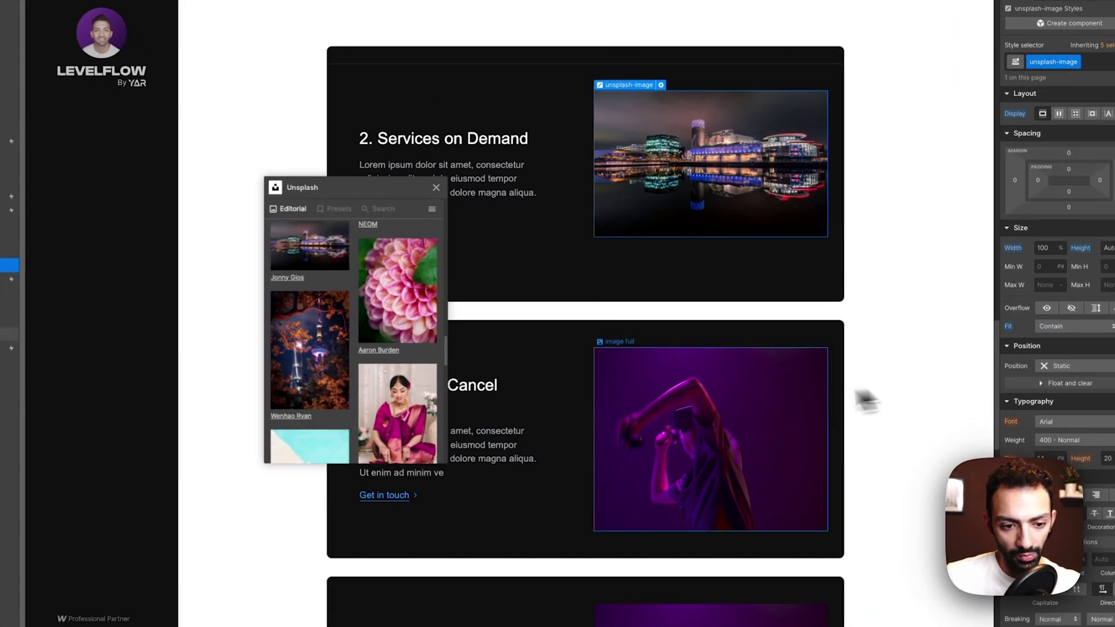
{"action": "left_click", "coordinate": [719, 423]}
{"action": "scroll", "coordinate": [377, 349], "scroll_direction": "down", "scroll_amount": 5}
{"action": "scroll", "coordinate": [466, 404], "scroll_direction": "down", "scroll_amount": 3}
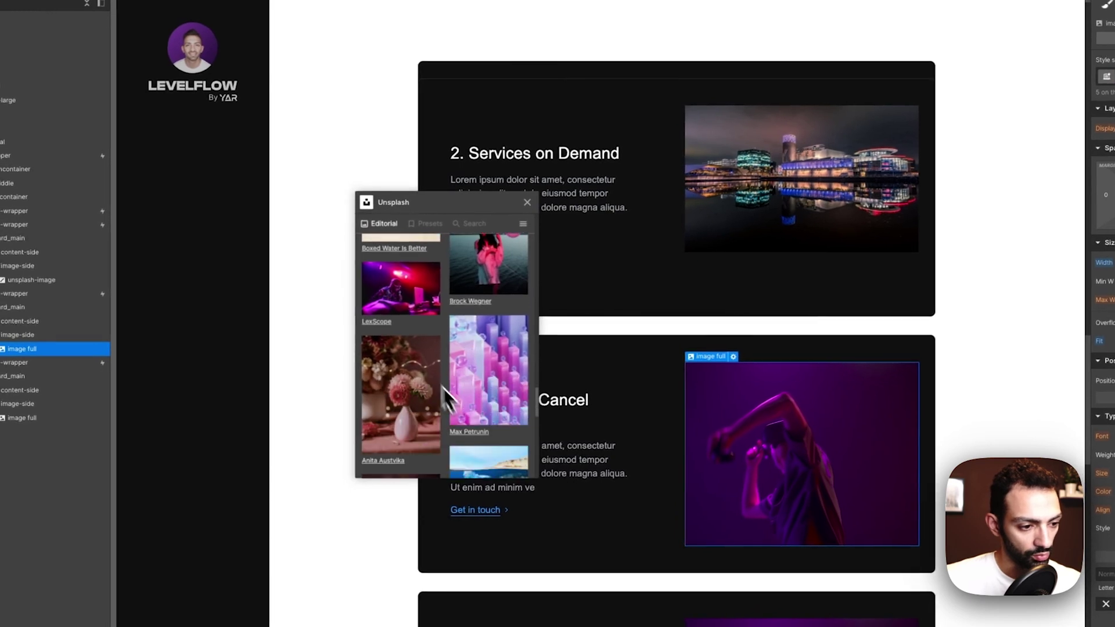
{"action": "left_click_drag", "start_coordinate": [405, 304], "coordinate": [866, 410]}
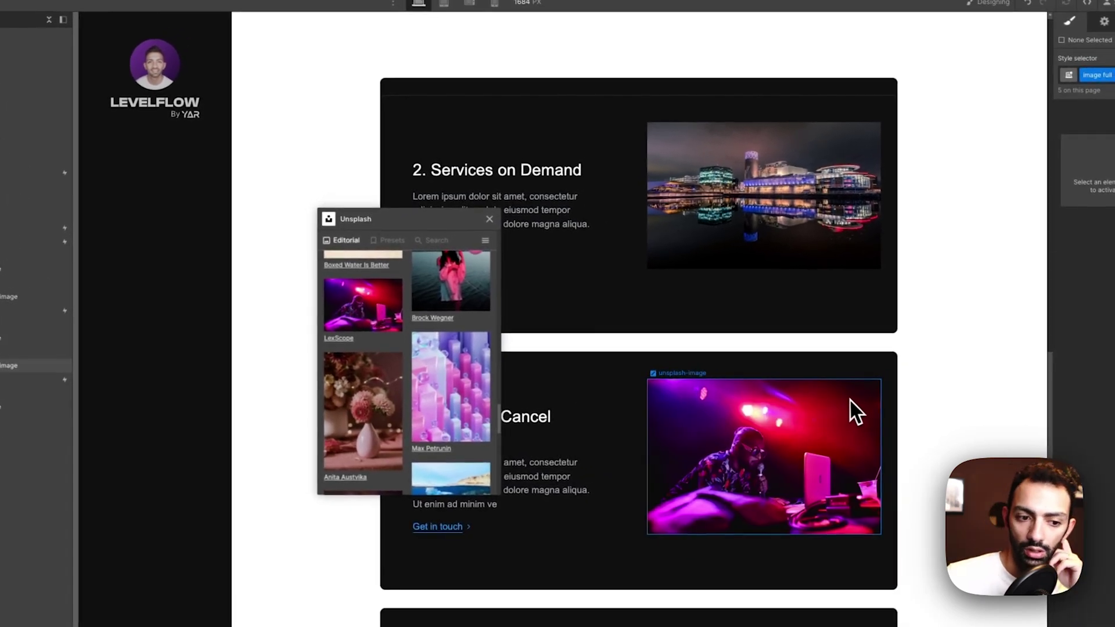
{"action": "scroll", "coordinate": [790, 453], "scroll_direction": "down", "scroll_amount": 3}
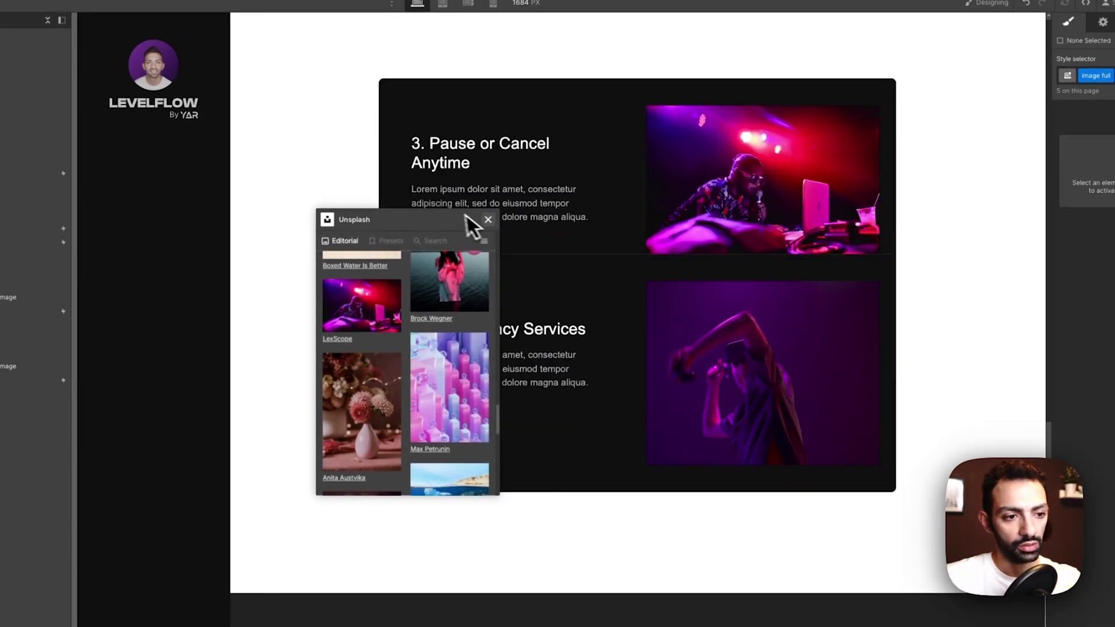
{"action": "left_click", "coordinate": [488, 219]}
{"action": "scroll", "coordinate": [827, 366], "scroll_direction": "up", "scroll_amount": 6}
{"action": "left_click", "coordinate": [756, 244]}
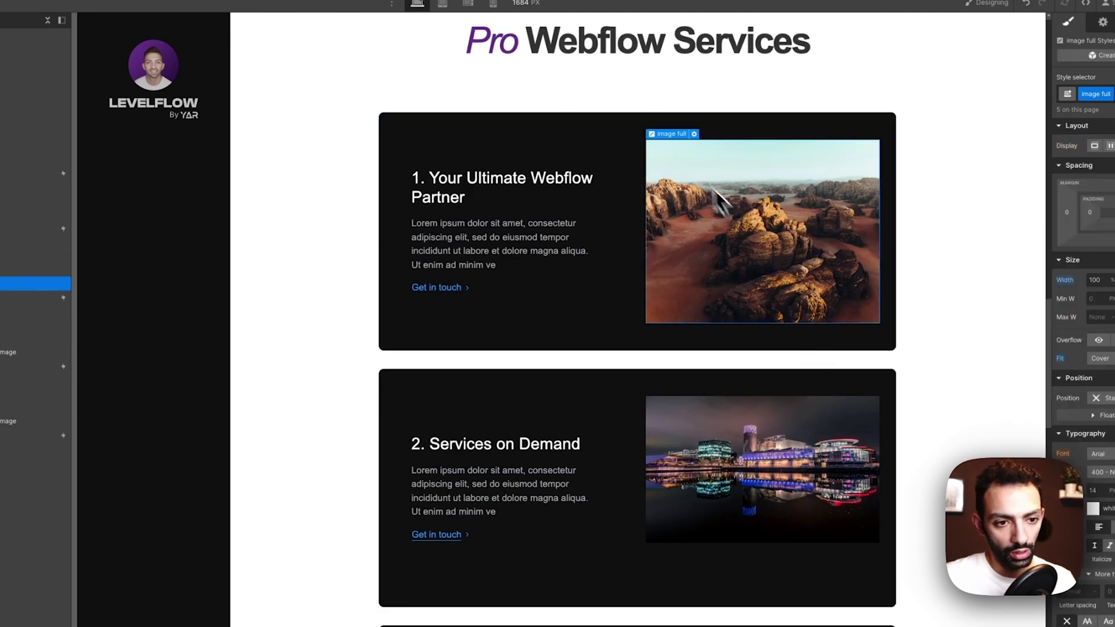
- Inspect the first card's desert image settings and attributes
{"action": "left_click", "coordinate": [694, 134]}
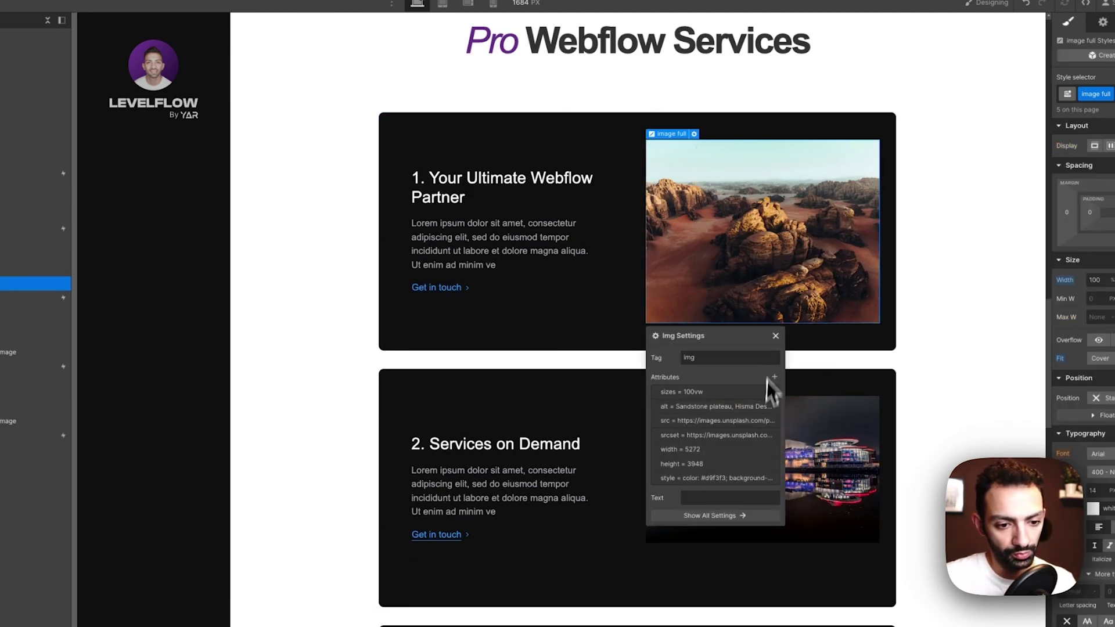
{"action": "left_click", "coordinate": [775, 337]}
{"action": "left_click", "coordinate": [632, 320]}
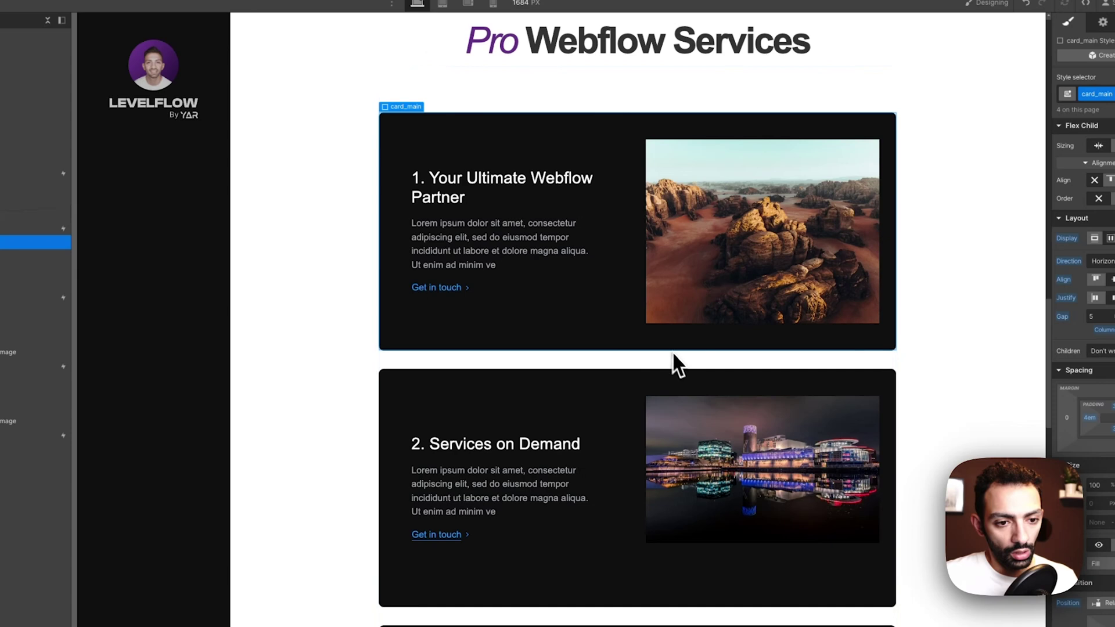
{"action": "left_click", "coordinate": [783, 262]}
{"action": "left_click", "coordinate": [694, 134]}
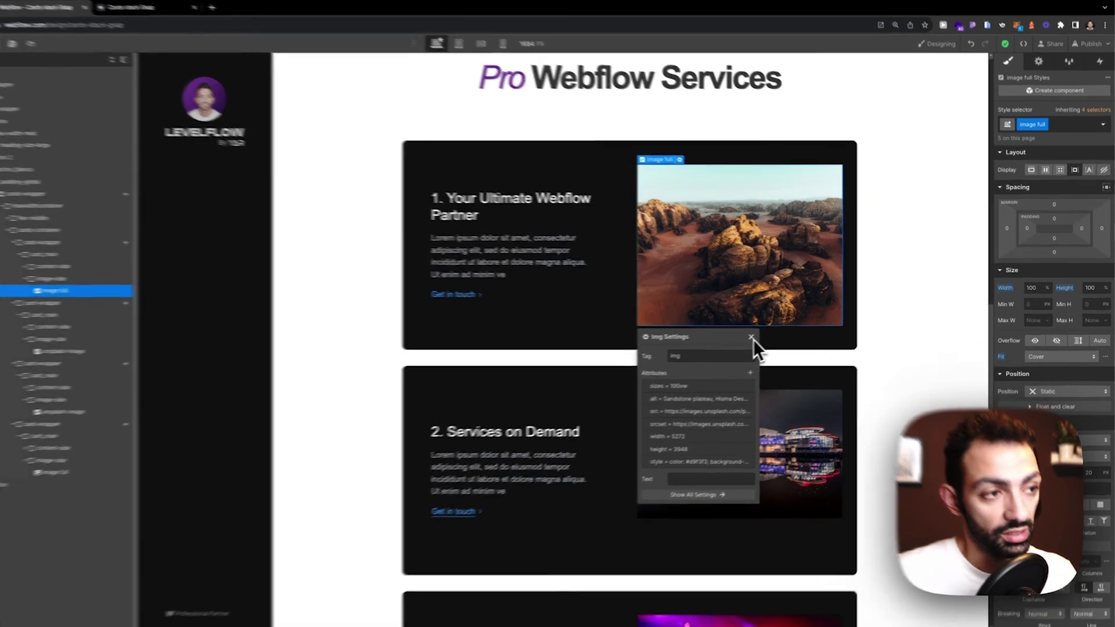
{"action": "left_click", "coordinate": [770, 334]}
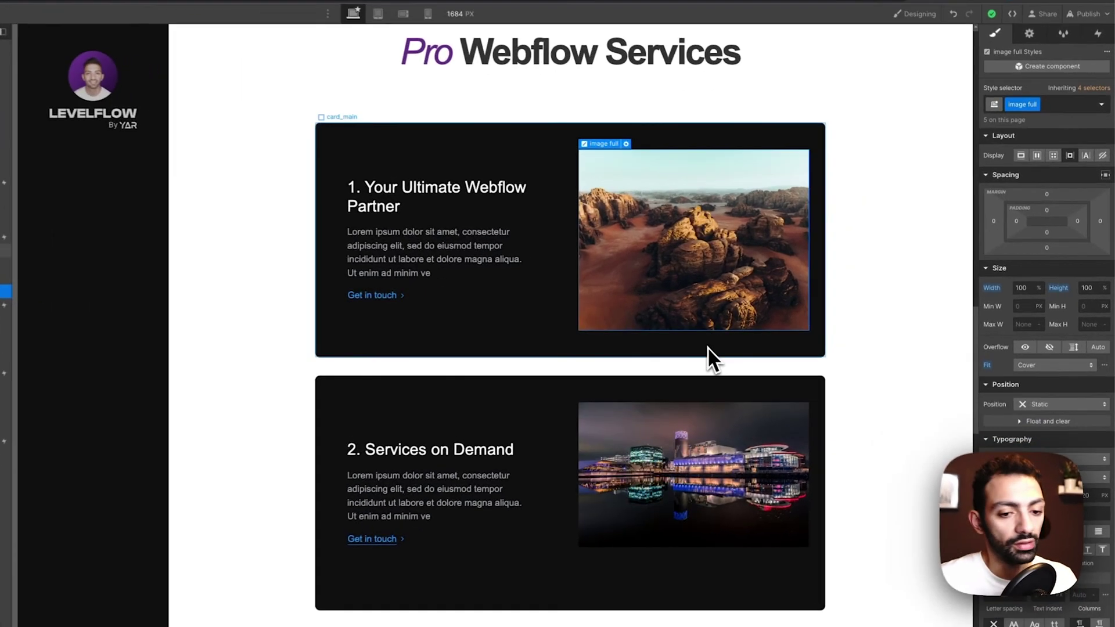
- Check the city image's settings and replace its class with 'image full'
{"action": "left_click", "coordinate": [680, 407]}
{"action": "left_click", "coordinate": [639, 399]}
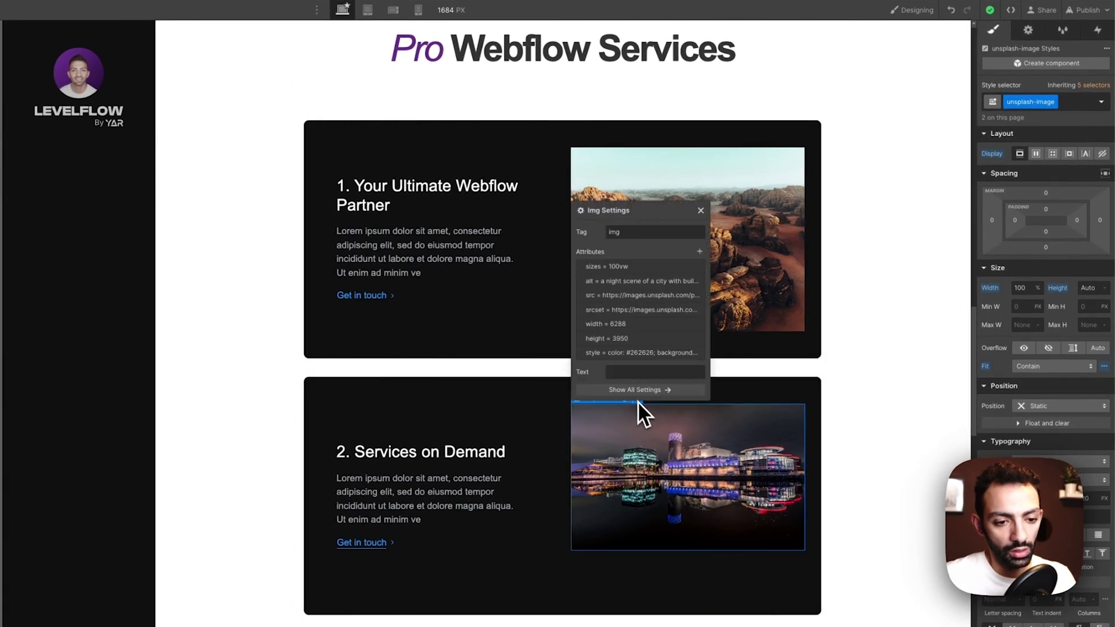
{"action": "left_click", "coordinate": [700, 212]}
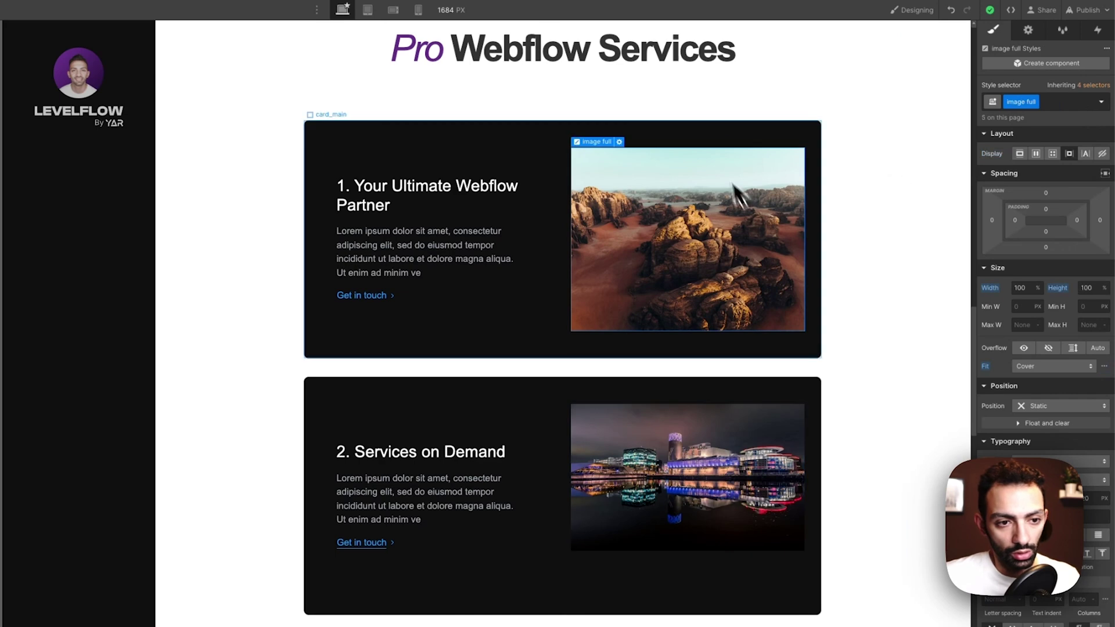
{"action": "scroll", "coordinate": [694, 520], "scroll_direction": "down", "scroll_amount": 3}
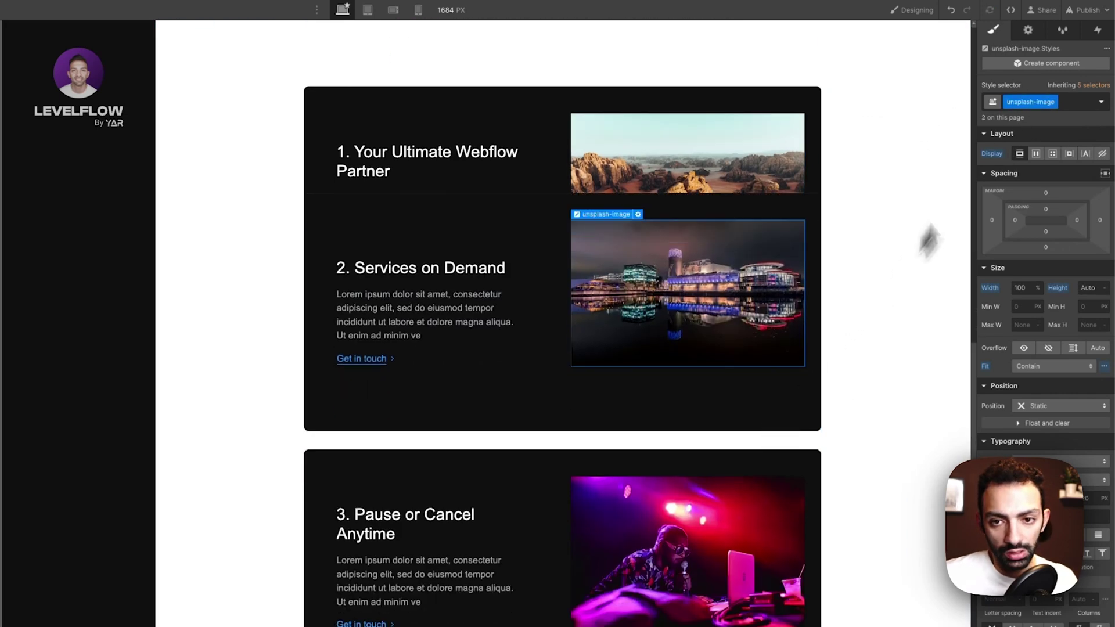
{"action": "left_click", "coordinate": [1084, 102]}
{"action": "key", "text": "BackSpace"}
{"action": "type", "text": "image full"}
{"action": "key", "text": "Return"}
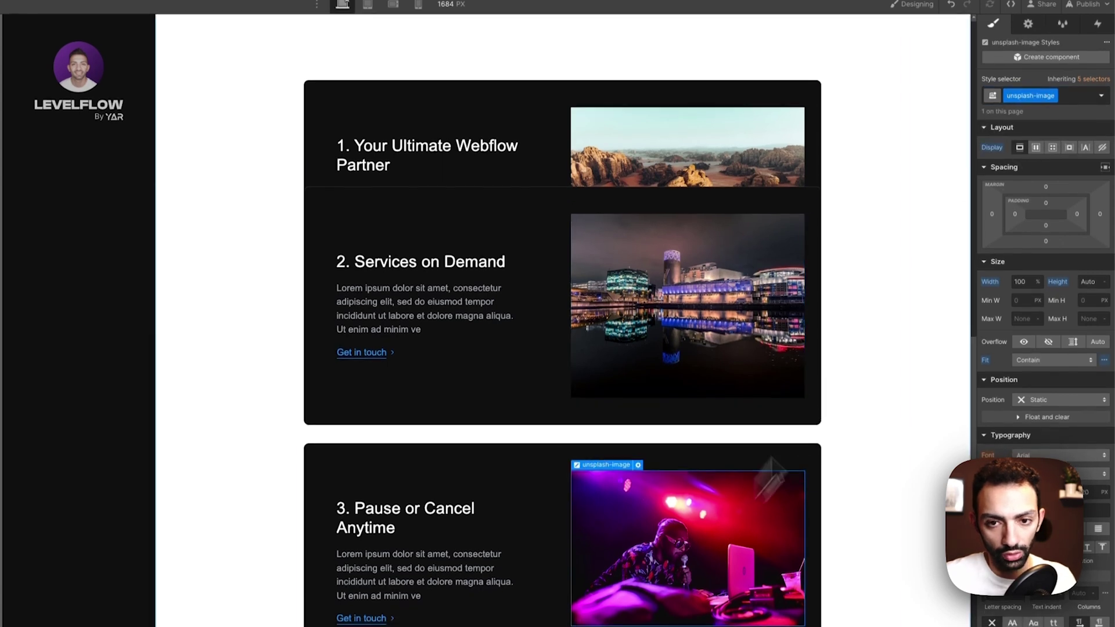
- Replace the third image's unsplash-image class with 'image full', then recheck the card images
{"action": "key", "text": "BackSpace"}
{"action": "type", "text": "image full"}
{"action": "key", "text": "Return"}
{"action": "scroll", "coordinate": [714, 498], "scroll_direction": "down", "scroll_amount": 6}
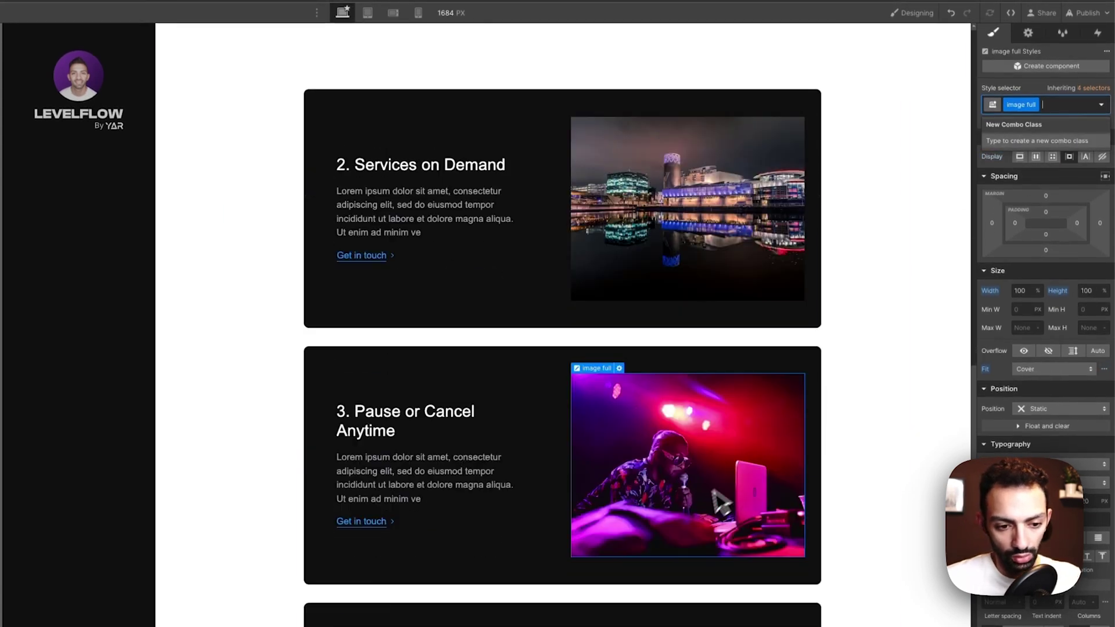
{"action": "left_click", "coordinate": [697, 504]}
{"action": "scroll", "coordinate": [625, 435], "scroll_direction": "up", "scroll_amount": 10}
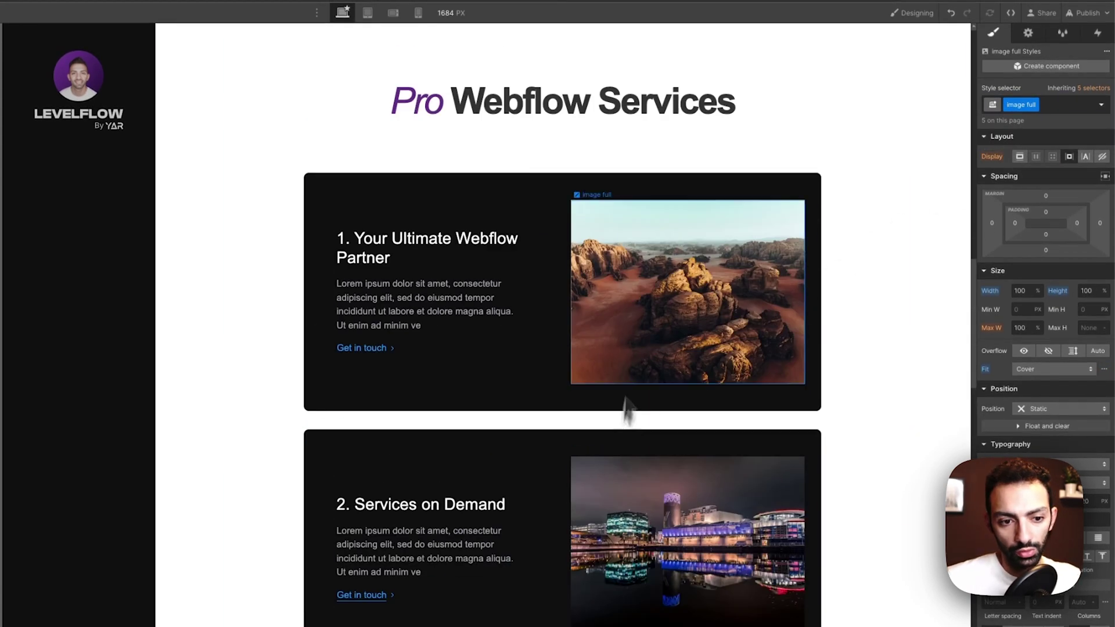
{"action": "scroll", "coordinate": [811, 294], "scroll_direction": "down", "scroll_amount": 4}
{"action": "left_click", "coordinate": [702, 356]}
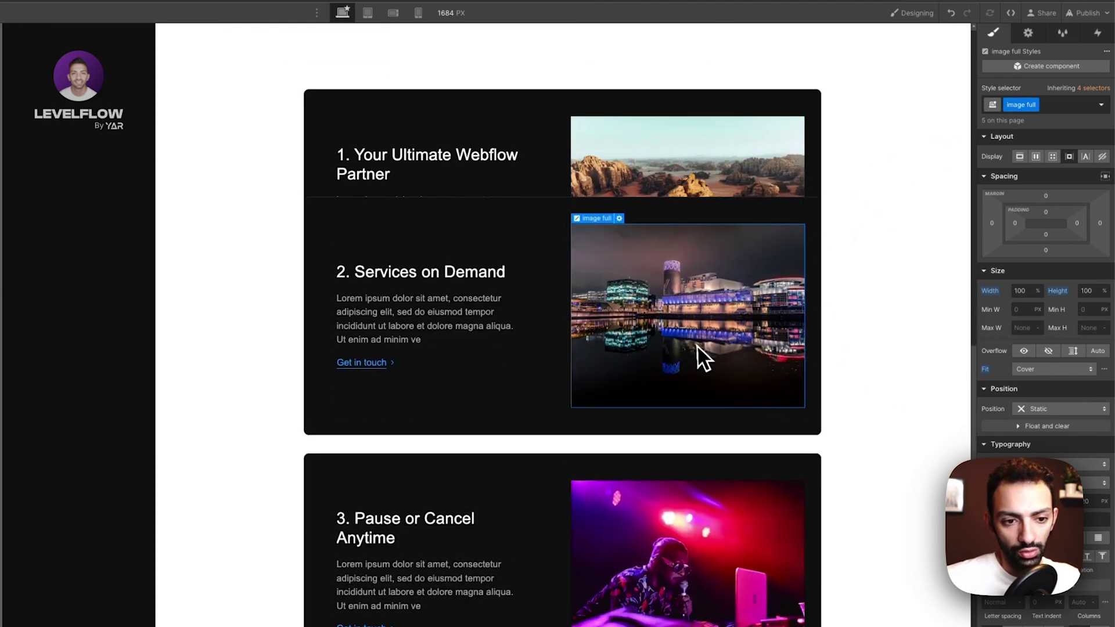
{"action": "left_click", "coordinate": [633, 534]}
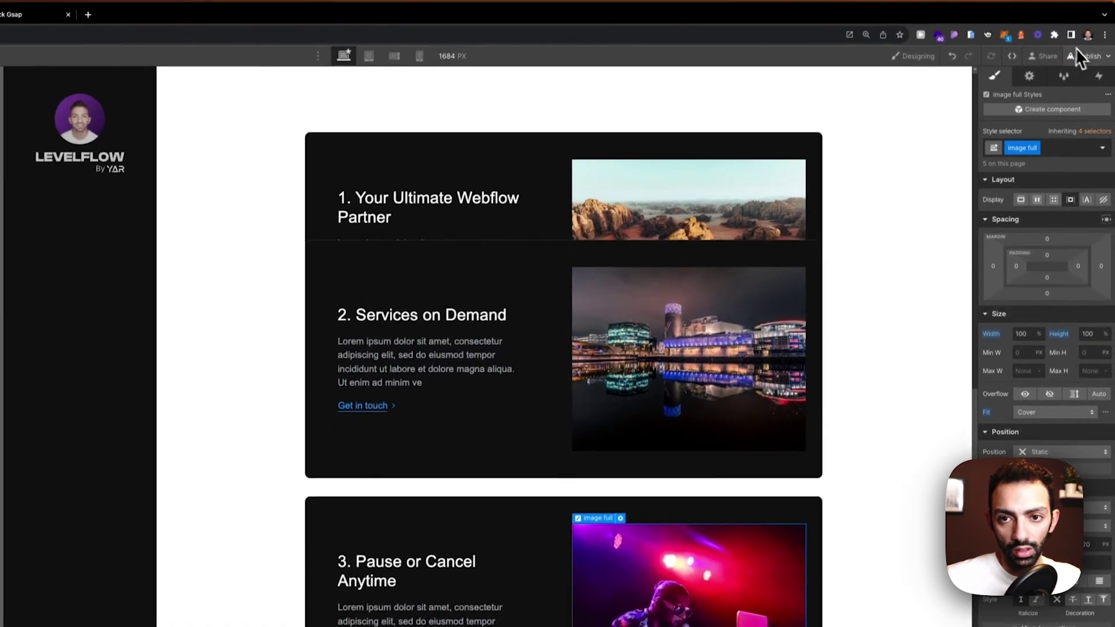
- Publish the site to its domain and switch to the live site tab
{"action": "left_click", "coordinate": [1091, 9]}
{"action": "left_click", "coordinate": [1082, 233]}
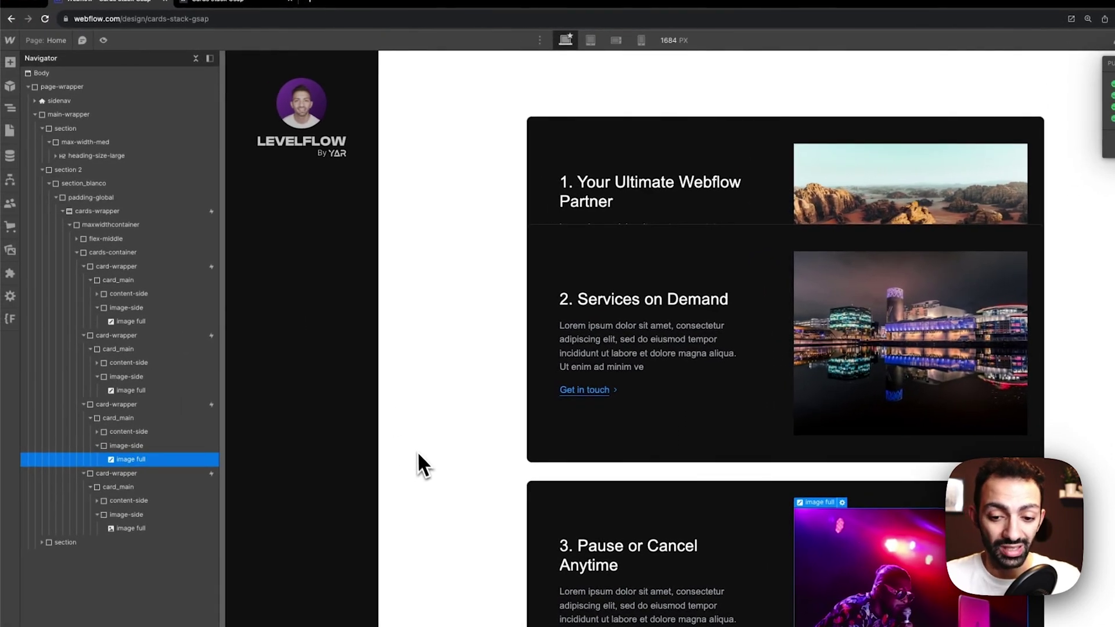
{"action": "left_click", "coordinate": [184, 26]}
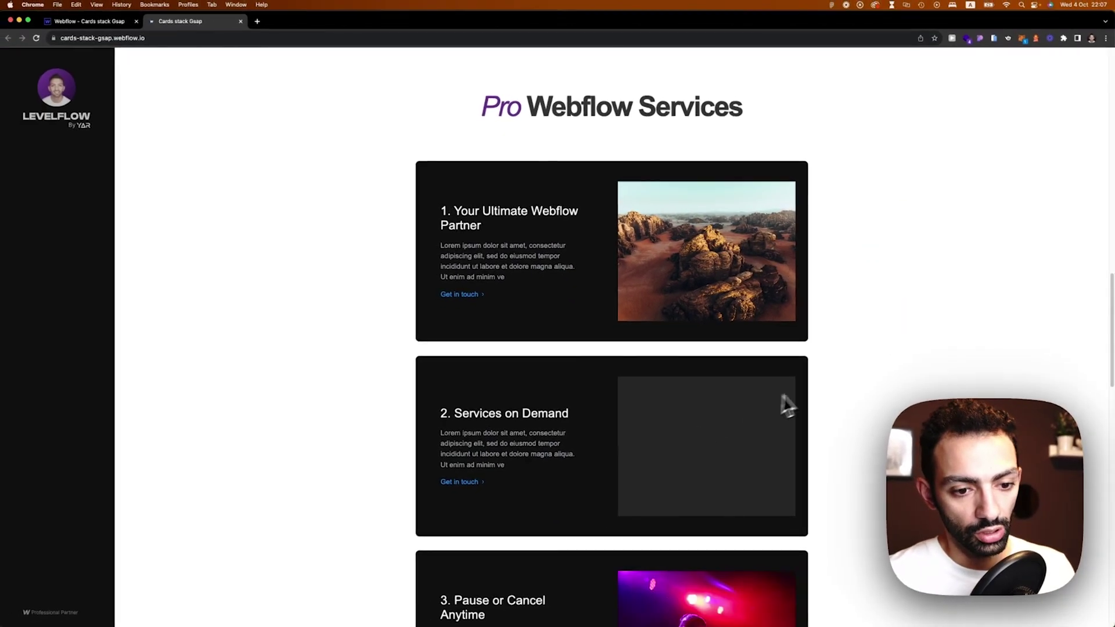
- Open the third card's DJ photo in its own new tab
{"action": "scroll", "coordinate": [808, 383], "scroll_direction": "down", "scroll_amount": 5}
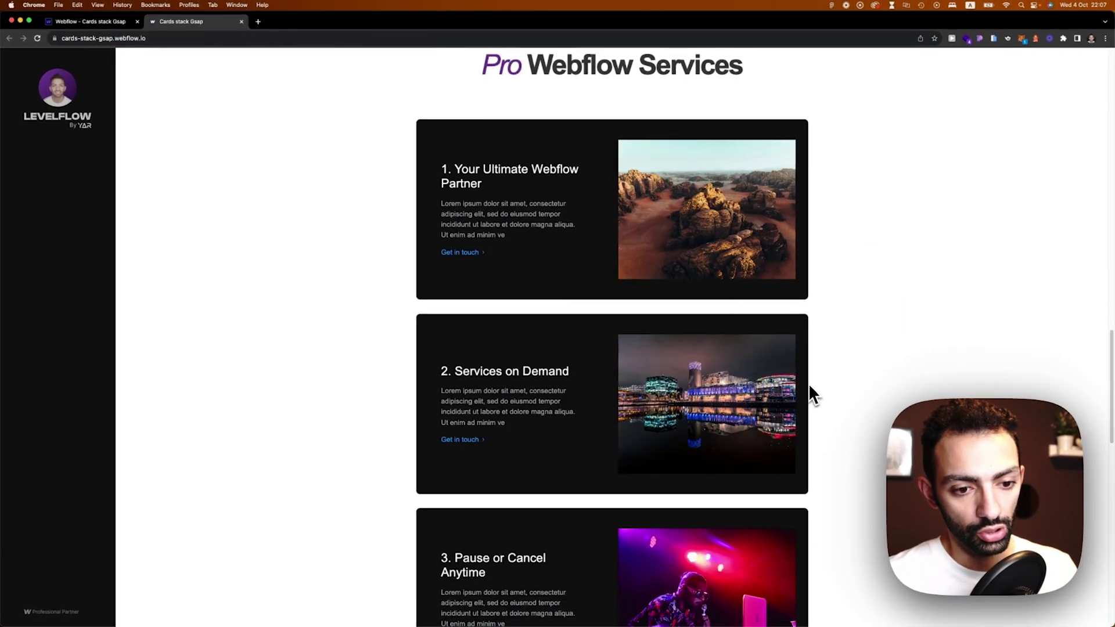
{"action": "scroll", "coordinate": [742, 338], "scroll_direction": "down", "scroll_amount": 3}
{"action": "right_click", "coordinate": [695, 353]}
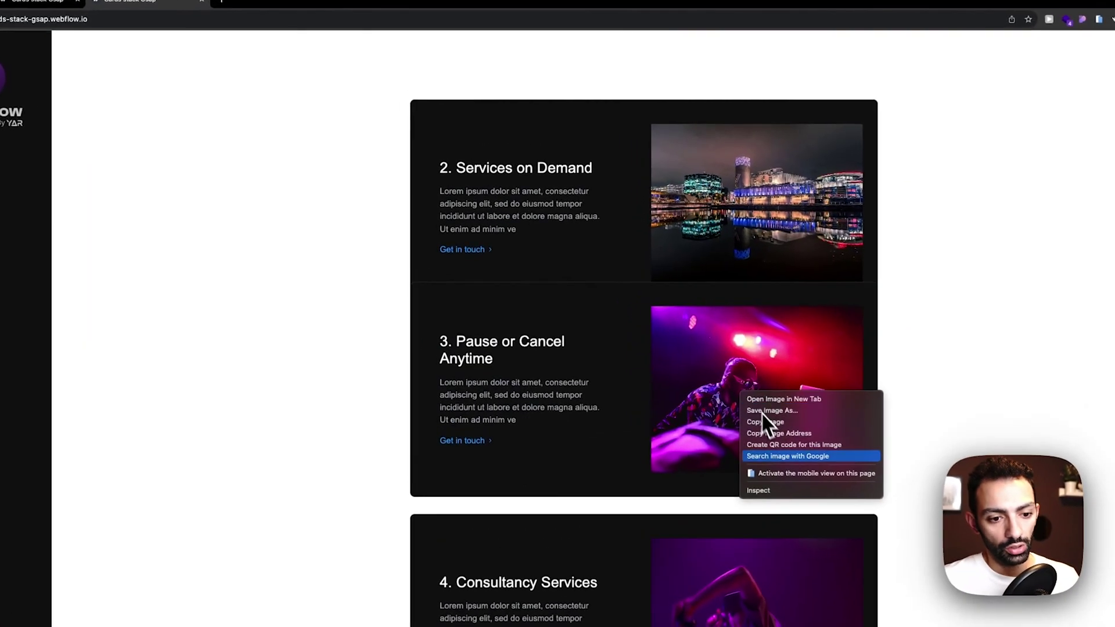
{"action": "left_click", "coordinate": [771, 401]}
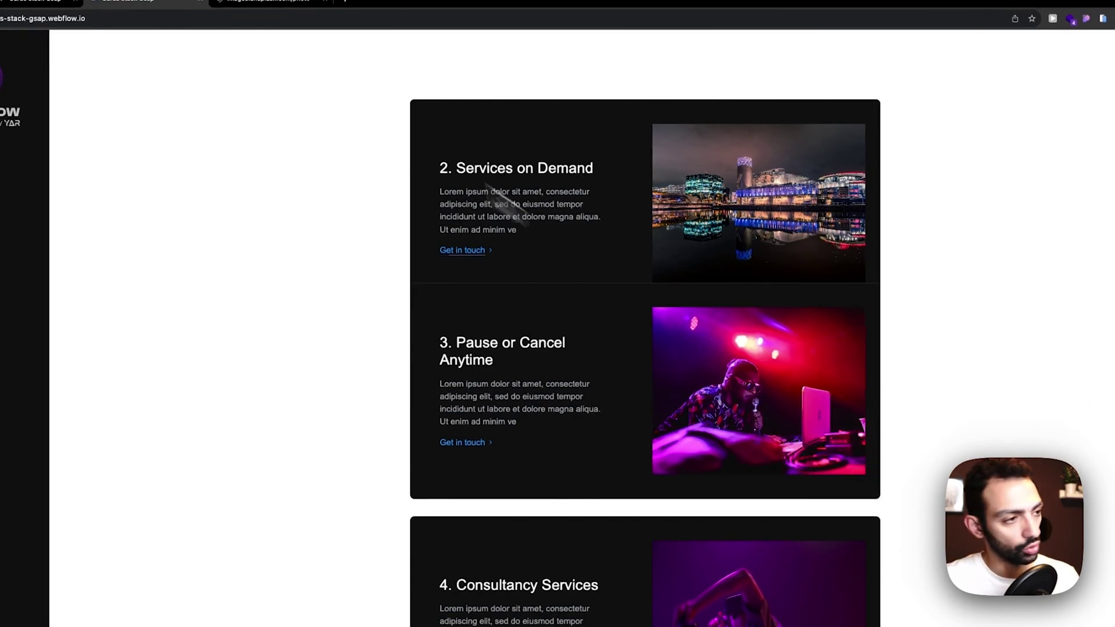
{"action": "left_click", "coordinate": [256, 3]}
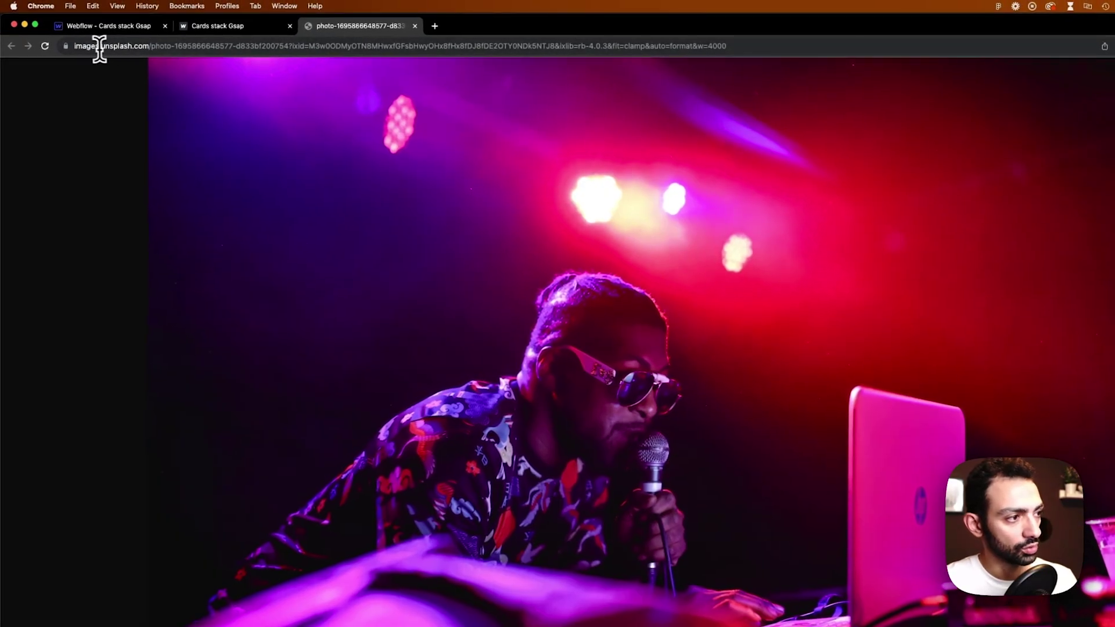
- Confirm the photo's address uses the images.unsplash.com host, then return to the live site
{"action": "left_click", "coordinate": [100, 46]}
{"action": "left_click_drag", "start_coordinate": [142, 46], "coordinate": [148, 47]}
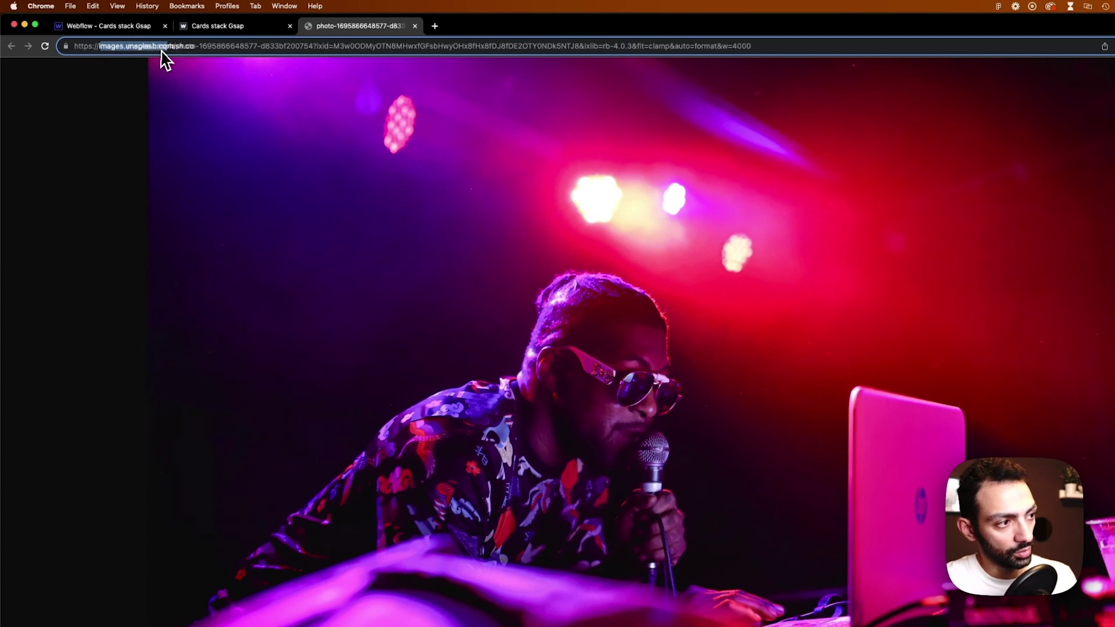
{"action": "left_click", "coordinate": [256, 26]}
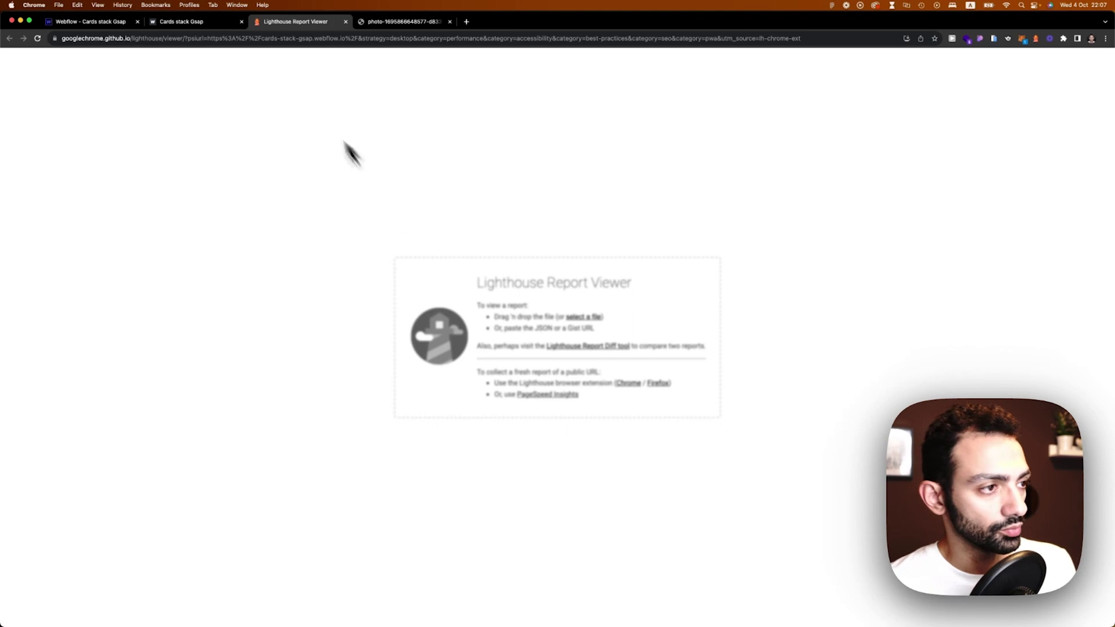
- Scroll through the stacked cards on the live site
{"action": "left_click", "coordinate": [210, 22]}
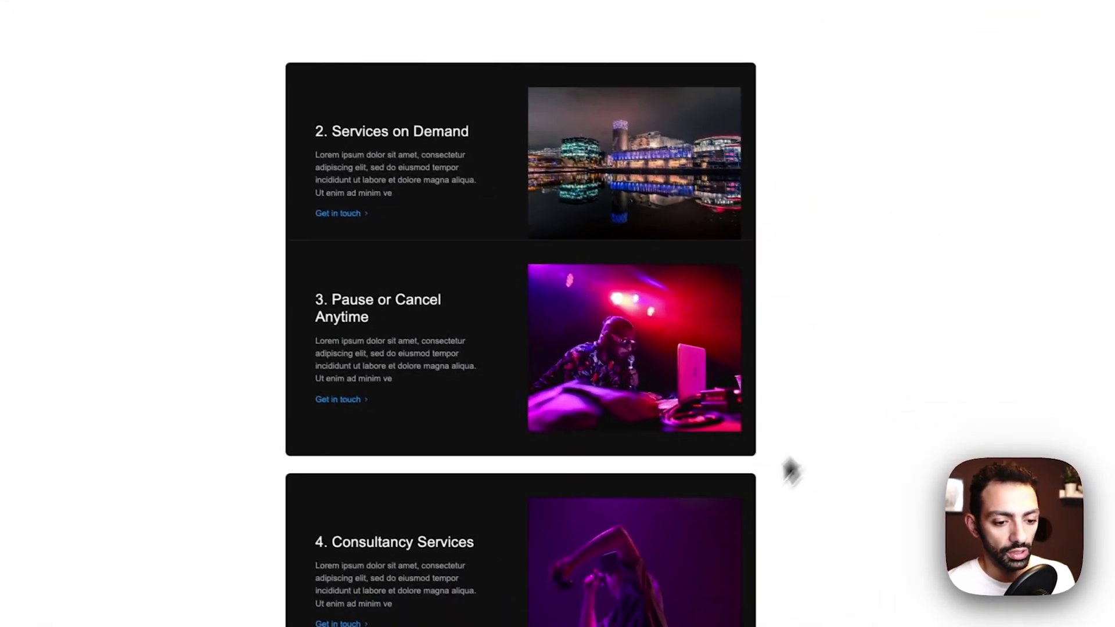
{"action": "scroll", "coordinate": [790, 464], "scroll_direction": "down", "scroll_amount": 3}
{"action": "scroll", "coordinate": [662, 413], "scroll_direction": "up", "scroll_amount": 3}
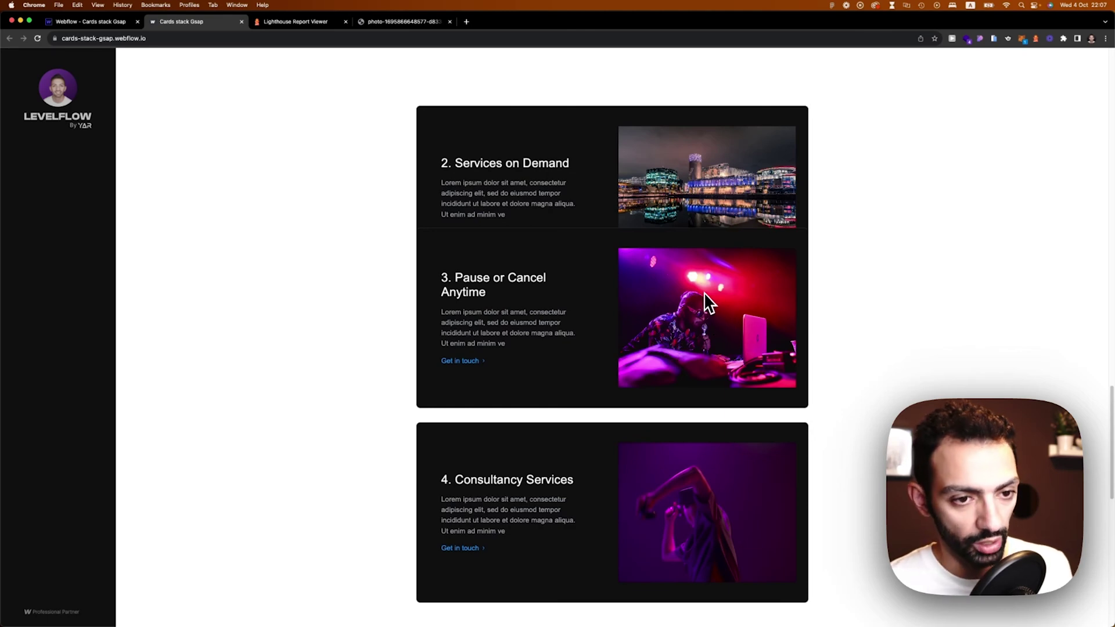
{"action": "scroll", "coordinate": [706, 296], "scroll_direction": "up", "scroll_amount": 2}
{"action": "scroll", "coordinate": [708, 292], "scroll_direction": "up", "scroll_amount": 5}
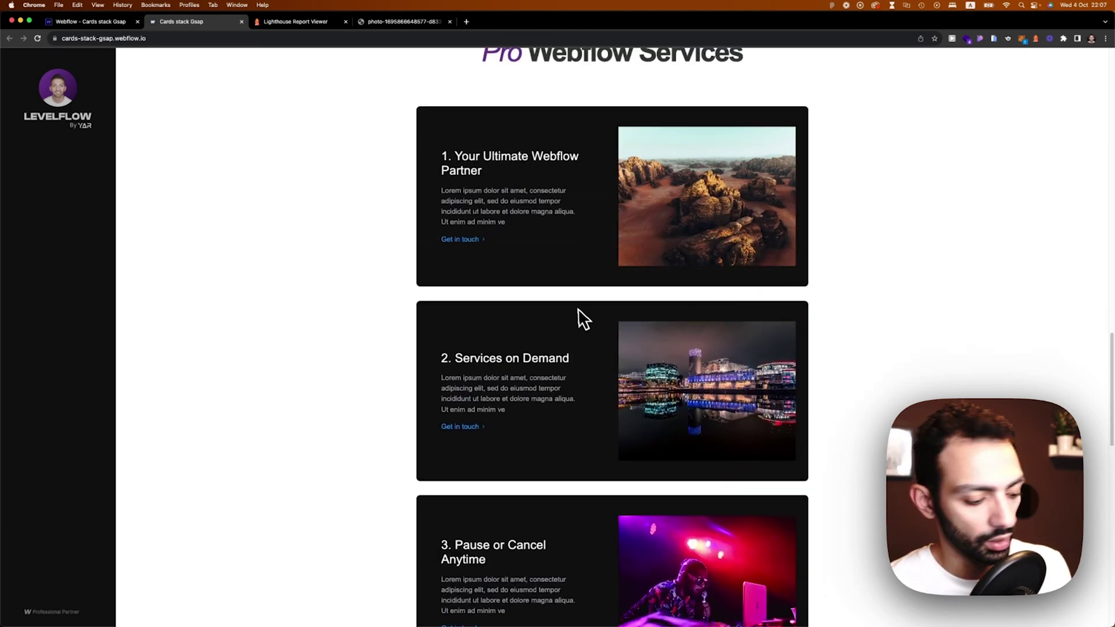
- Reload the live site twice and view the Lighthouse report scoring Performance 98
{"action": "key", "text": "super+r"}
{"action": "scroll", "coordinate": [844, 410], "scroll_direction": "down", "scroll_amount": 5}
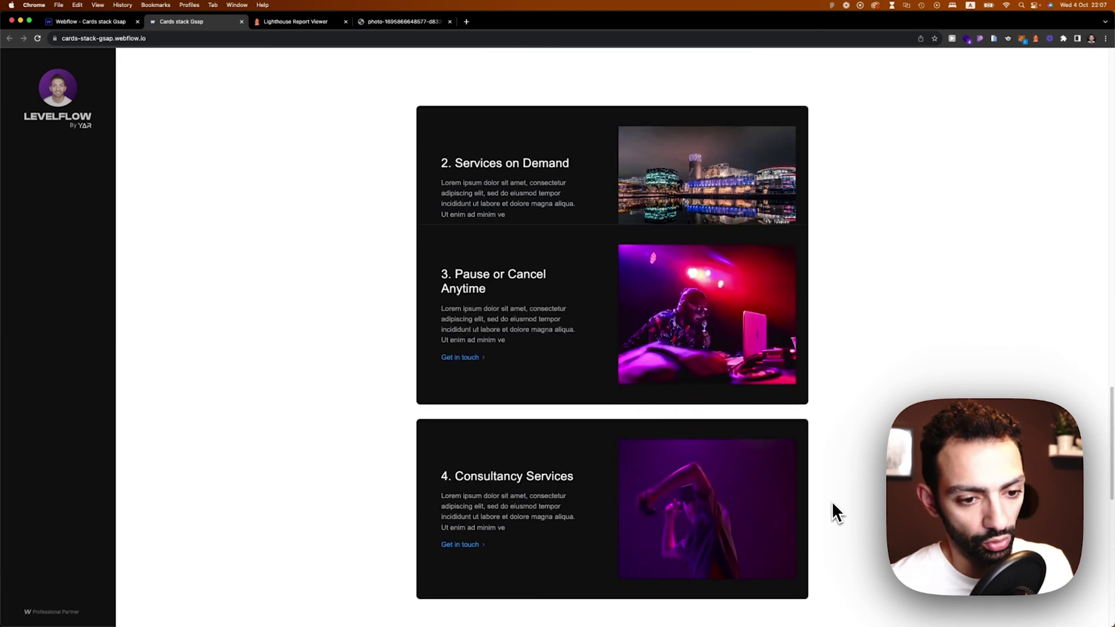
{"action": "key", "text": "super+r"}
{"action": "key", "text": "super+r"}
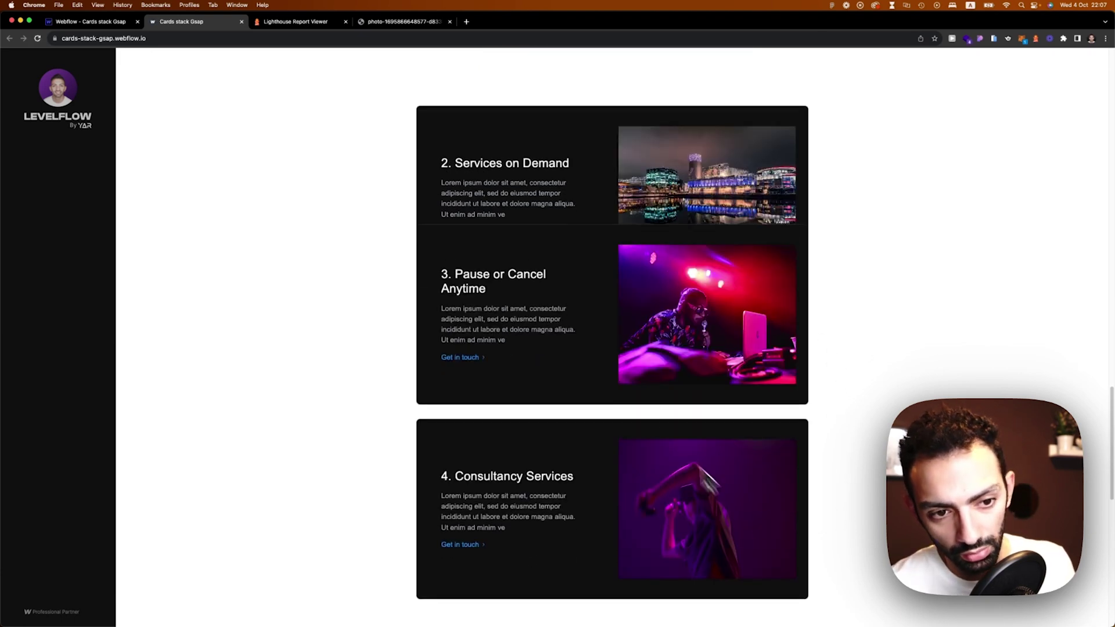
{"action": "left_click", "coordinate": [312, 22]}
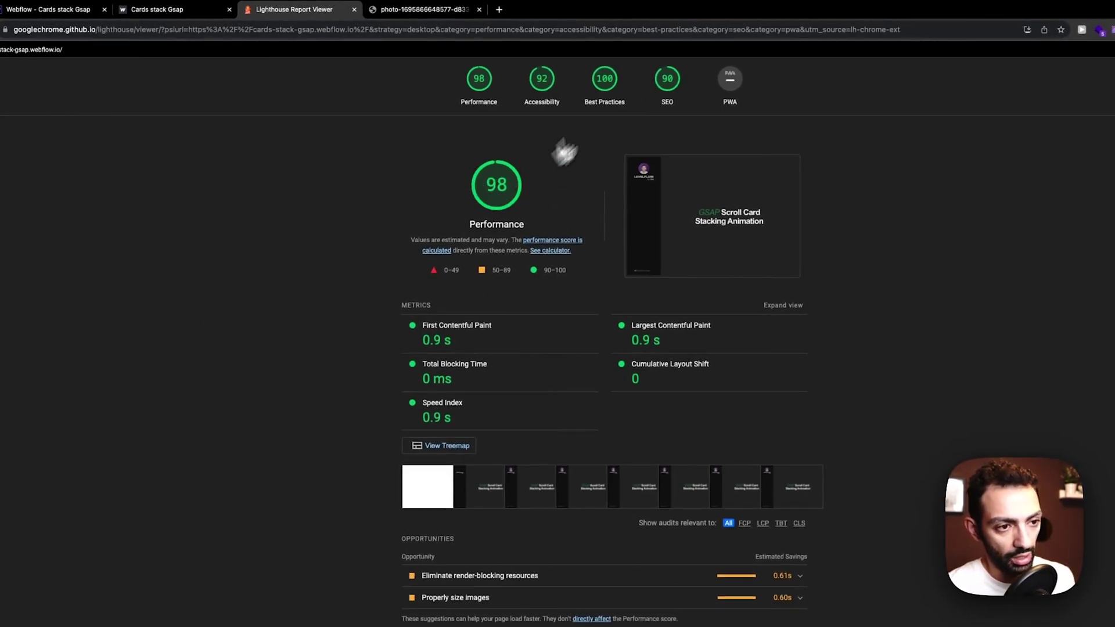
- Review the Accessibility results, then scroll through Best Practices, SEO and PWA sections
{"action": "left_click", "coordinate": [543, 100]}
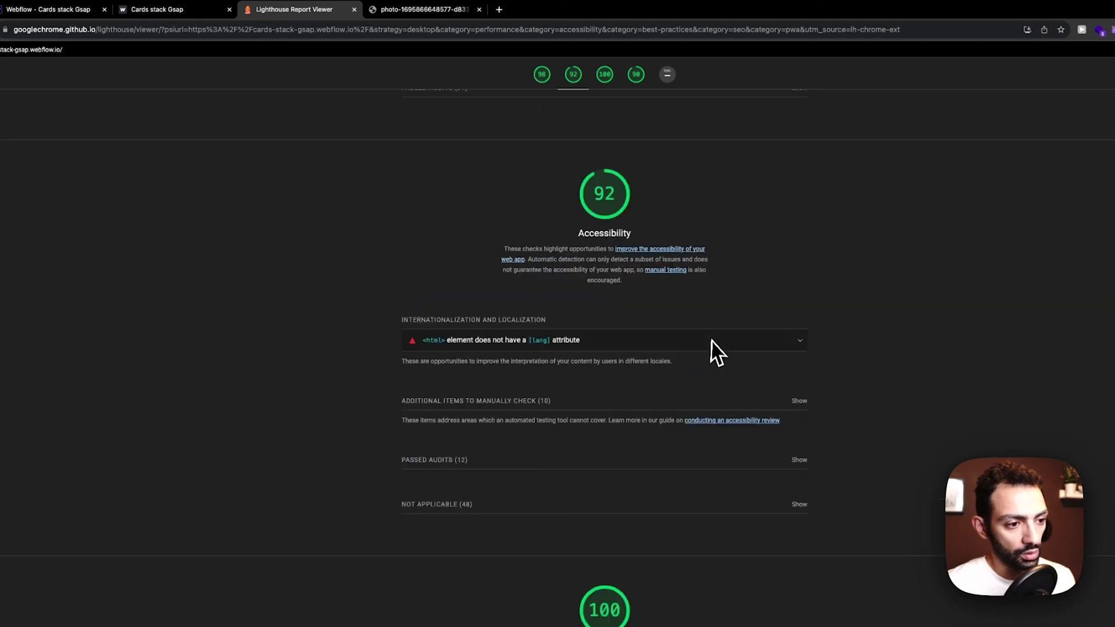
{"action": "scroll", "coordinate": [713, 349], "scroll_direction": "up", "scroll_amount": 10}
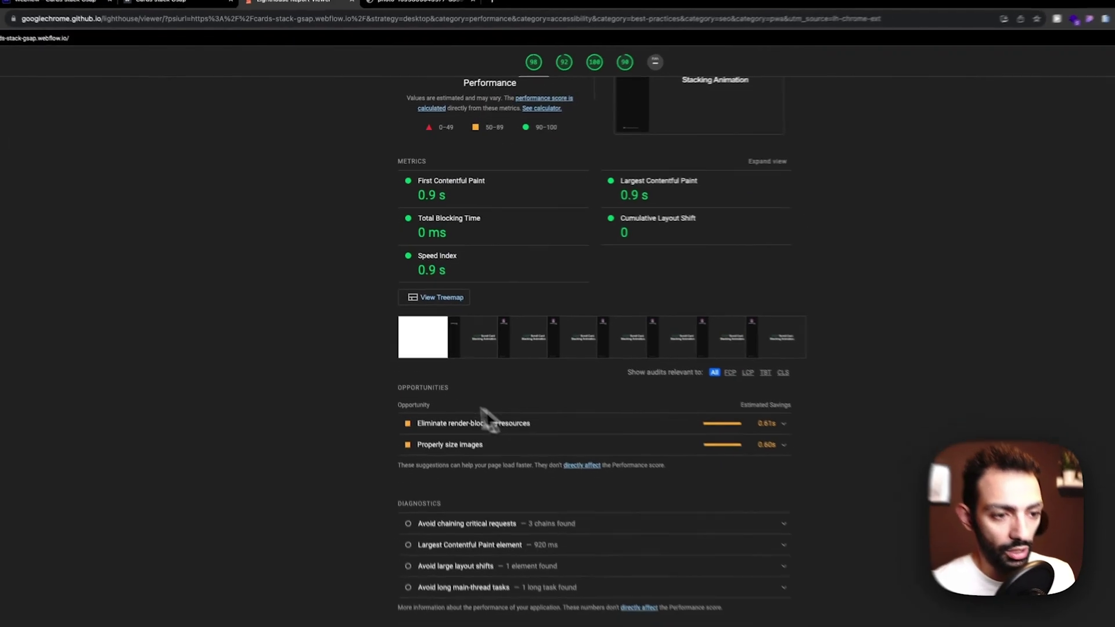
{"action": "scroll", "coordinate": [488, 419], "scroll_direction": "up", "scroll_amount": 2}
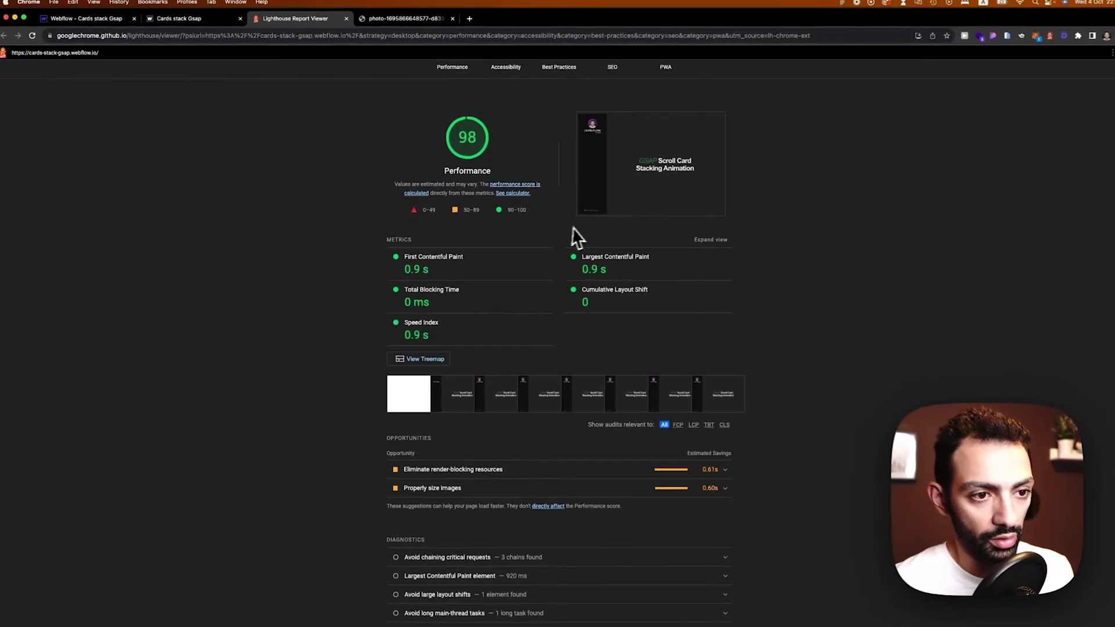
{"action": "scroll", "coordinate": [727, 198], "scroll_direction": "down", "scroll_amount": 4}
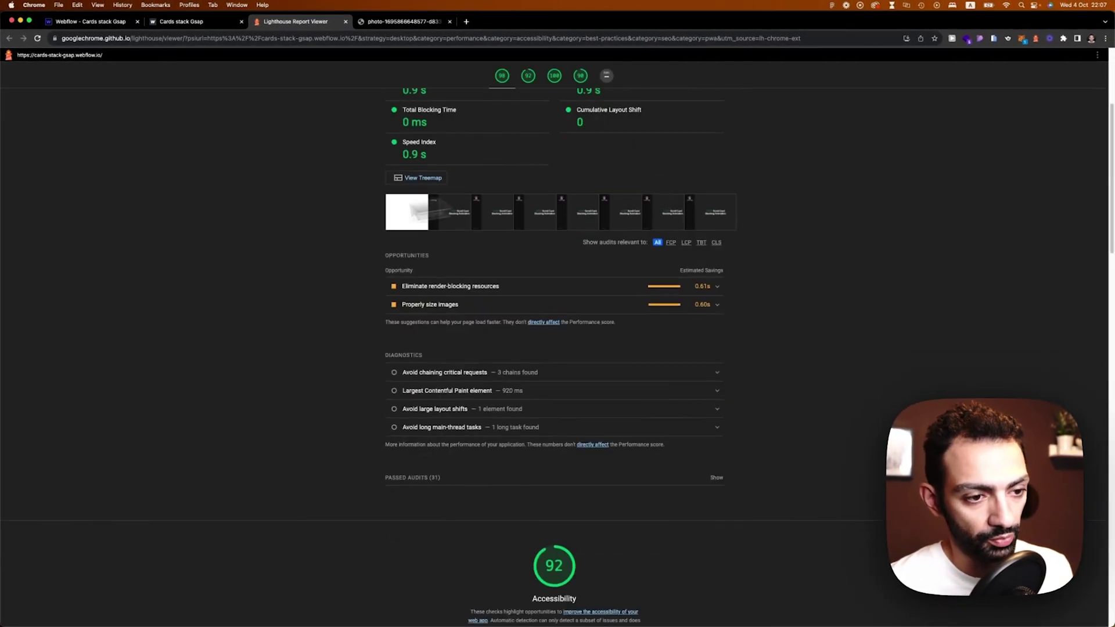
{"action": "scroll", "coordinate": [343, 374], "scroll_direction": "down", "scroll_amount": 20}
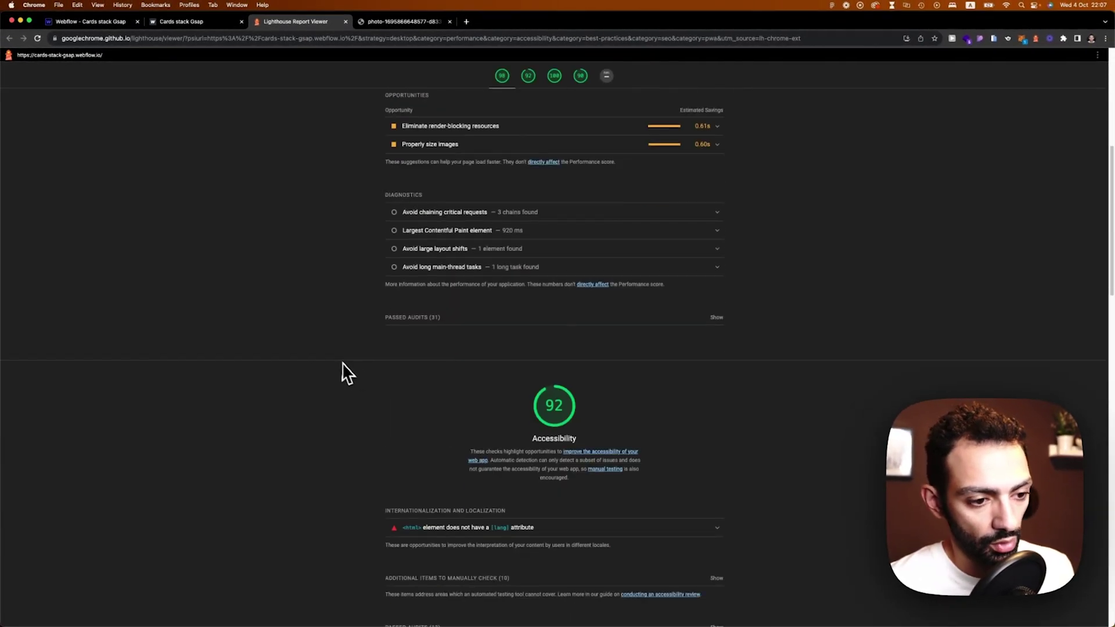
{"action": "scroll", "coordinate": [535, 445], "scroll_direction": "down", "scroll_amount": 5}
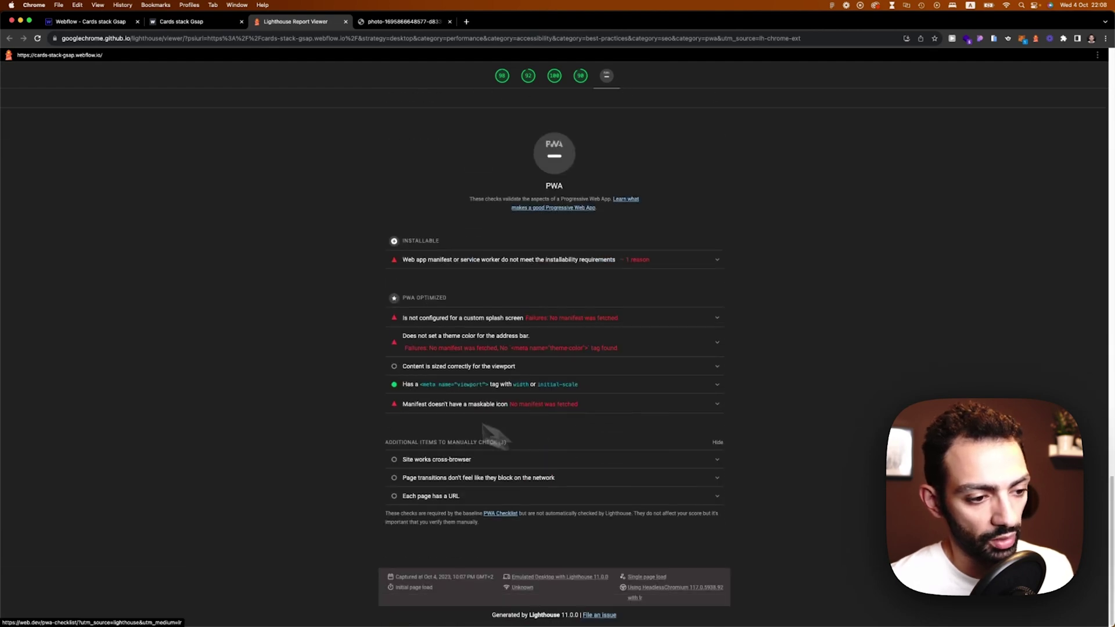
{"action": "scroll", "coordinate": [269, 354], "scroll_direction": "up", "scroll_amount": 12}
- Close the standalone DJ photo tab and go back to the Webflow Designer
{"action": "left_click", "coordinate": [401, 22]}
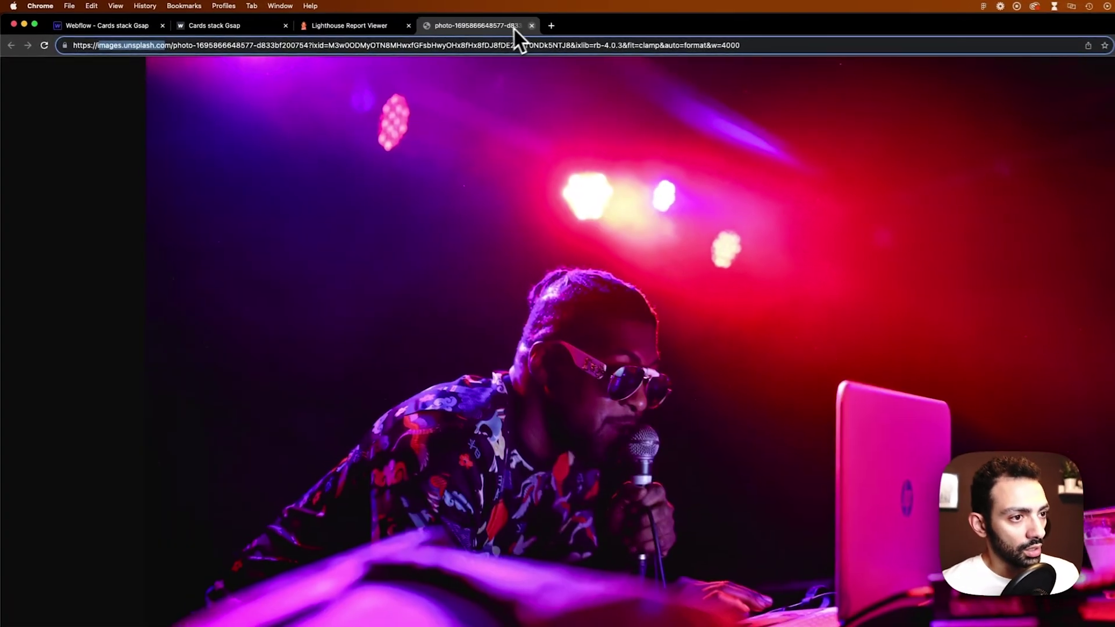
{"action": "left_click", "coordinate": [450, 22]}
{"action": "left_click", "coordinate": [194, 22]}
{"action": "left_click", "coordinate": [79, 27]}
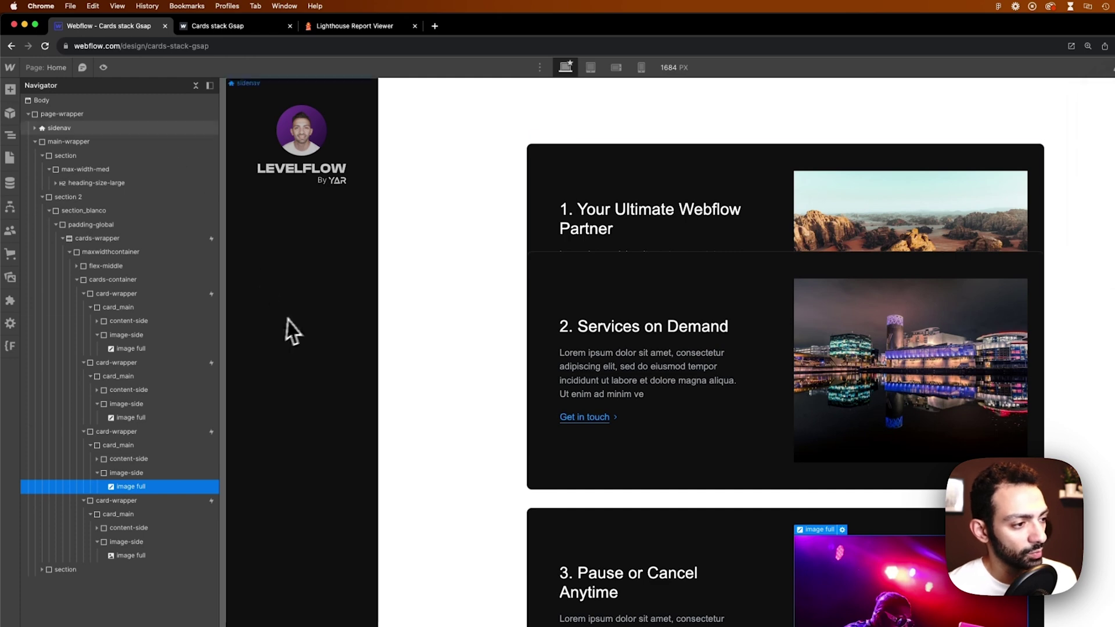